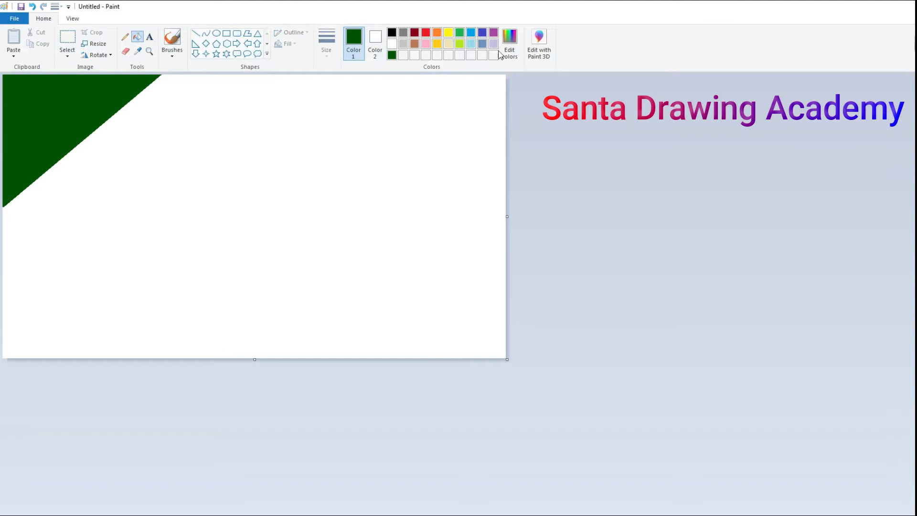
Step: Mix a slightly lighter dark green, draw a diagonal line from the lower edge to the upper-right corner, and fill the middle band
{"action": "left_click_drag", "start_coordinate": [604, 282], "coordinate": [604, 272]}
{"action": "left_click", "coordinate": [400, 342]}
{"action": "left_click", "coordinate": [195, 35]}
{"action": "left_click_drag", "start_coordinate": [129, 357], "coordinate": [496, 75]}
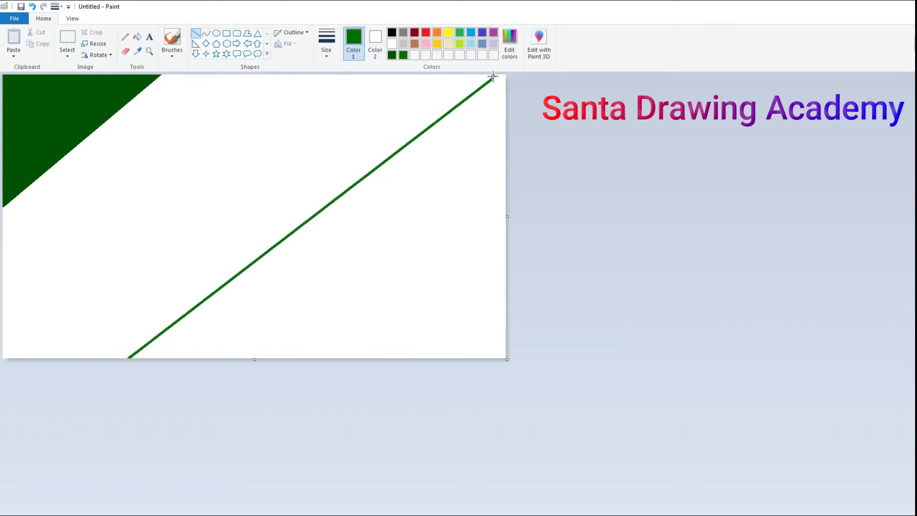
{"action": "left_click", "coordinate": [137, 37]}
{"action": "left_click", "coordinate": [186, 156]}
Step: Mix a bright green and fill the remaining white area below the diagonal with it
{"action": "left_click", "coordinate": [510, 43]}
{"action": "left_click_drag", "start_coordinate": [604, 270], "coordinate": [604, 258]}
{"action": "left_click", "coordinate": [399, 342]}
{"action": "left_click", "coordinate": [498, 207]}
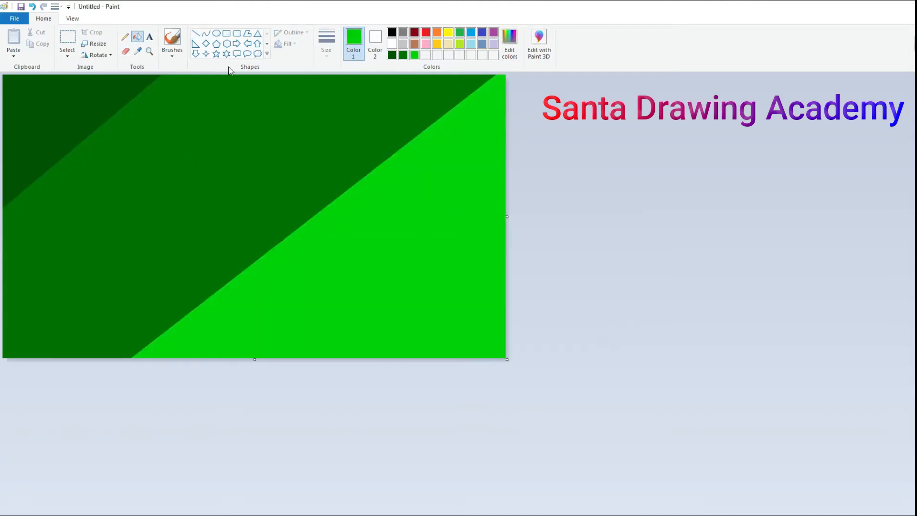
Step: Resize the image by pixels to a horizontal size of 1 without maintaining the aspect ratio
{"action": "left_click", "coordinate": [94, 44]}
{"action": "left_click", "coordinate": [113, 80]}
{"action": "left_click", "coordinate": [37, 139]}
{"action": "left_click", "coordinate": [84, 98]}
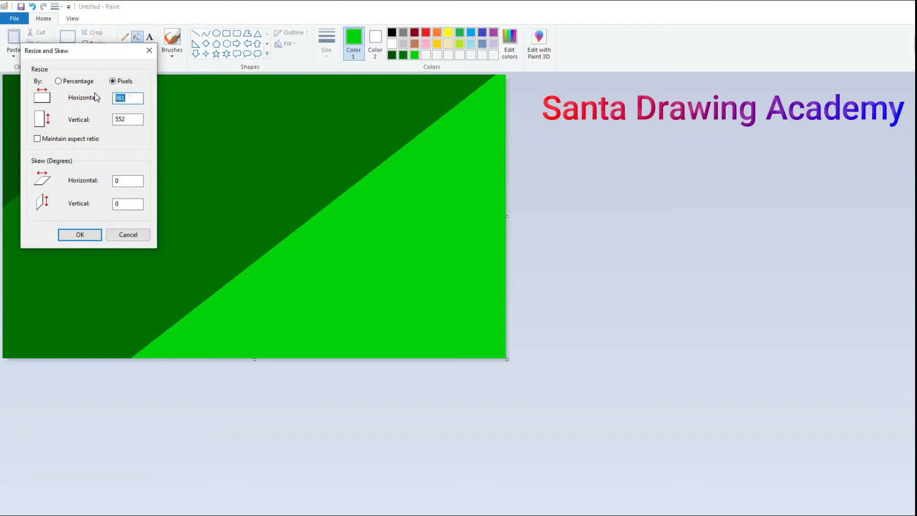
{"action": "type", "text": "1"}
{"action": "left_click", "coordinate": [80, 236]}
Step: Stretch the one-pixel-wide image horizontally back to full width by pixels, without maintaining the aspect ratio, to make a smooth gradient
{"action": "left_click", "coordinate": [94, 44]}
{"action": "left_click", "coordinate": [113, 81]}
{"action": "left_click", "coordinate": [38, 138]}
{"action": "left_click", "coordinate": [94, 95]}
{"action": "left_click", "coordinate": [84, 235]}
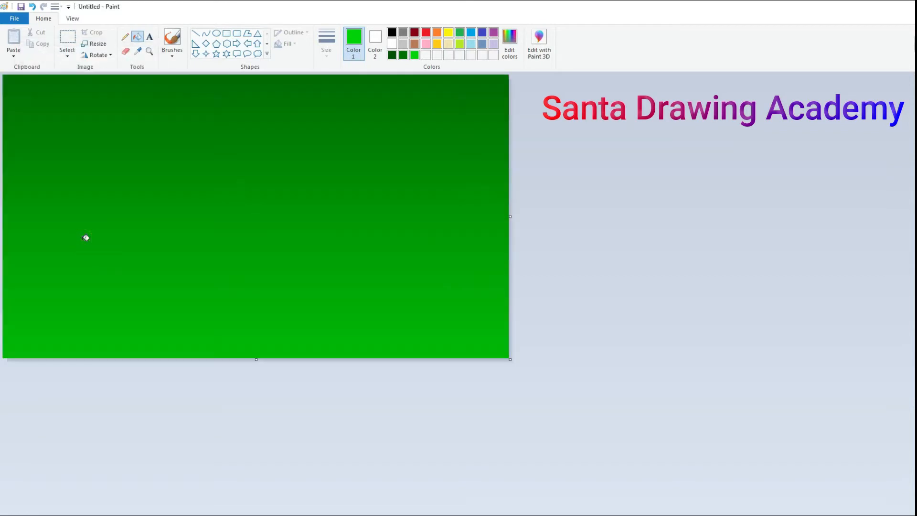
Step: Select the whole gradient, shrink its height to roughly the upper two thirds of the canvas, and paste a copy of it
{"action": "left_click", "coordinate": [67, 52]}
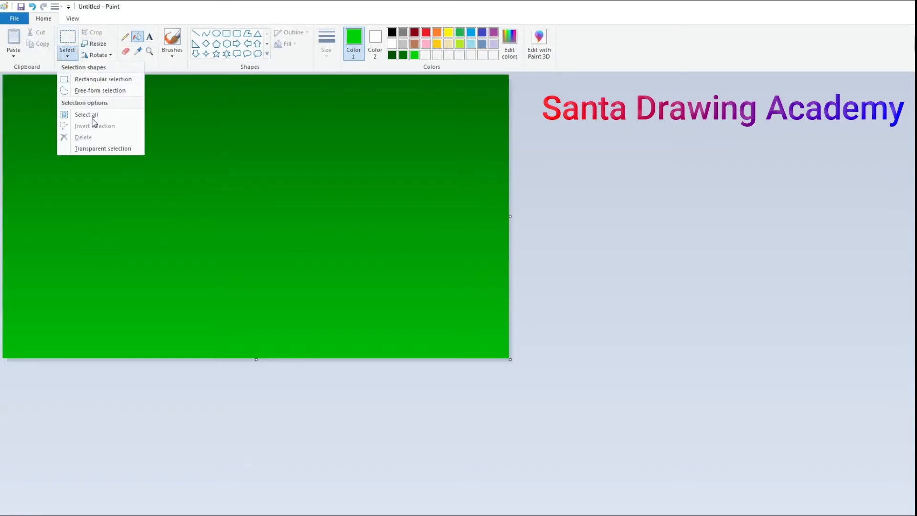
{"action": "left_click", "coordinate": [88, 116]}
{"action": "left_click_drag", "start_coordinate": [256, 359], "coordinate": [276, 253]}
{"action": "right_click", "coordinate": [247, 183]}
{"action": "left_click", "coordinate": [270, 201]}
{"action": "right_click", "coordinate": [239, 174]}
{"action": "left_click", "coordinate": [258, 203]}
Step: Flip the pasted gradient vertically and fit it into the empty lower third as a mirrored continuation
{"action": "right_click", "coordinate": [255, 192]}
{"action": "mouse_move", "coordinate": [275, 280]}
{"action": "left_click", "coordinate": [353, 313]}
{"action": "left_click_drag", "start_coordinate": [281, 188], "coordinate": [282, 291]}
{"action": "left_click_drag", "start_coordinate": [256, 179], "coordinate": [258, 252]}
{"action": "left_click", "coordinate": [305, 220]}
Step: Extend the canvas to the right of the gradient and draw a circle on the white area
{"action": "left_click", "coordinate": [216, 33]}
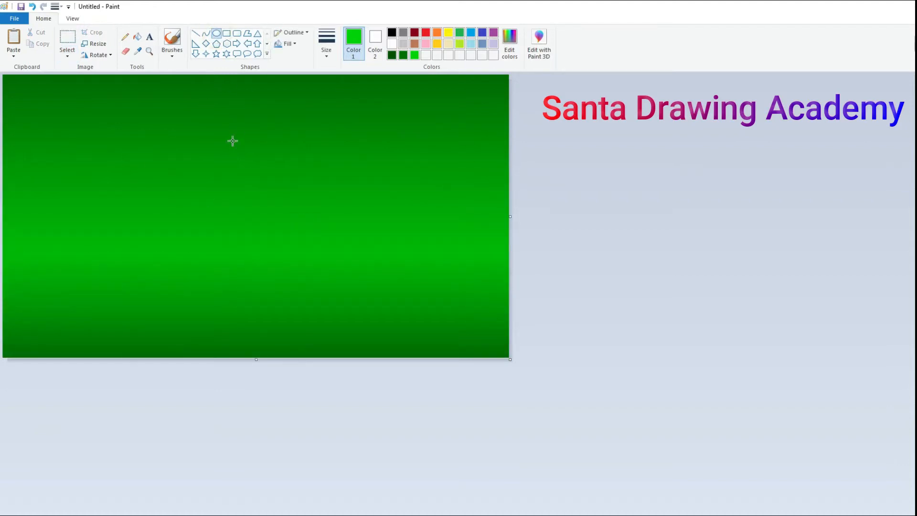
{"action": "left_click_drag", "start_coordinate": [510, 216], "coordinate": [737, 229]}
{"action": "left_click_drag", "start_coordinate": [554, 150], "coordinate": [664, 257]}
Step: Give the circle no outline and a solid red fill
{"action": "left_click", "coordinate": [292, 43]}
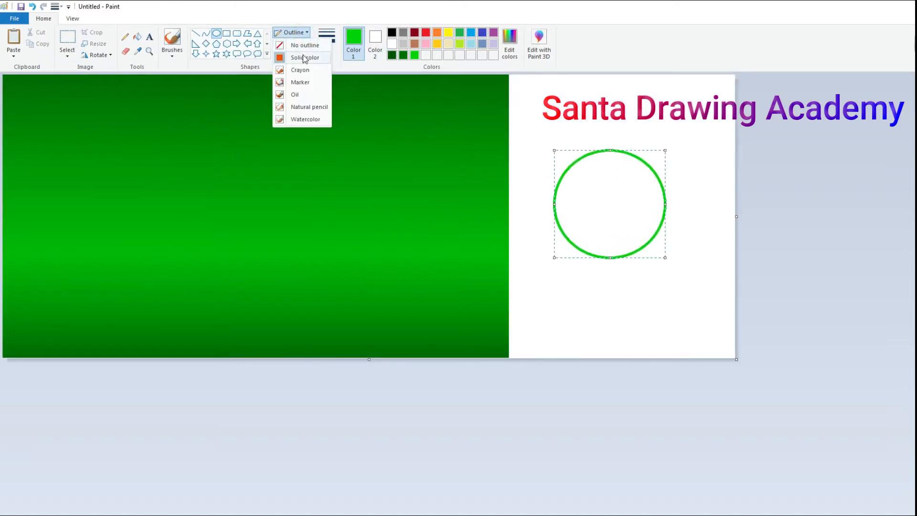
{"action": "left_click", "coordinate": [304, 69]}
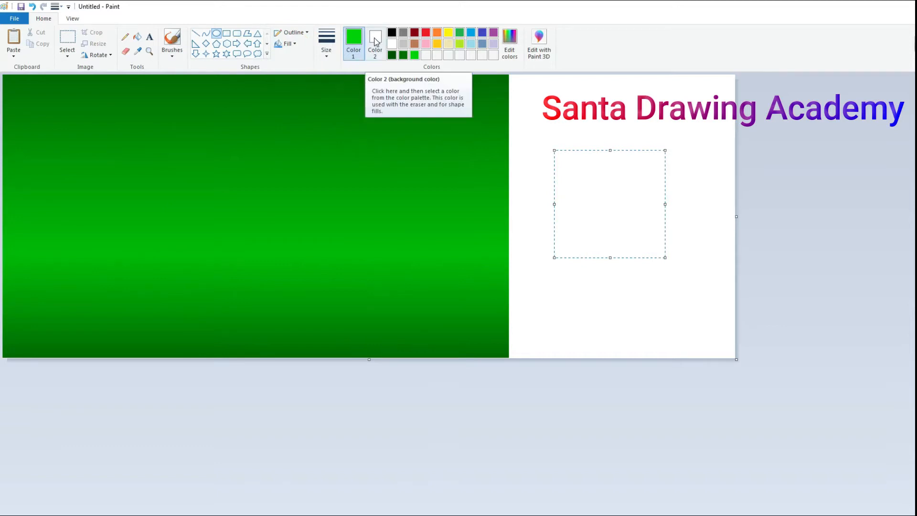
{"action": "left_click", "coordinate": [375, 42]}
{"action": "left_click", "coordinate": [426, 32]}
{"action": "left_click", "coordinate": [600, 128]}
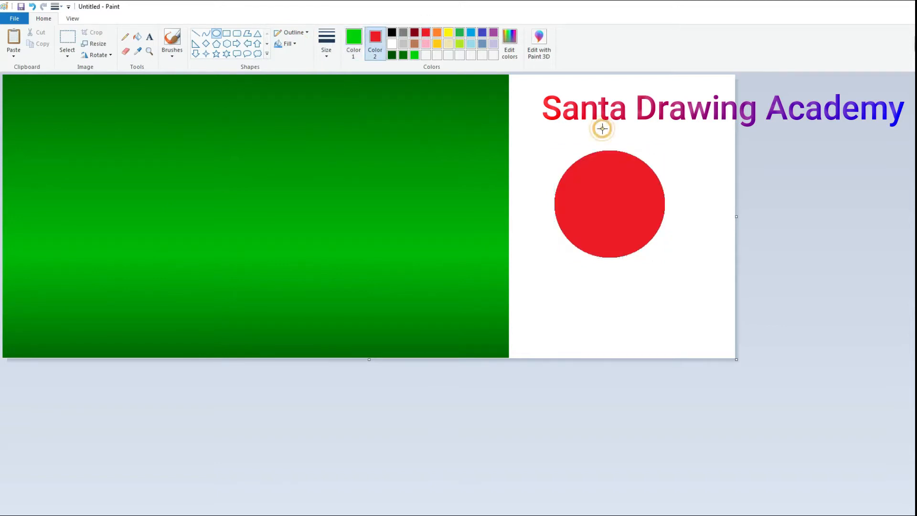
Step: Cover the upper part of the red circle with a white ellipse so that a crescent remains
{"action": "left_click_drag", "start_coordinate": [551, 124], "coordinate": [667, 216]}
{"action": "left_click", "coordinate": [392, 43]}
{"action": "left_click_drag", "start_coordinate": [609, 216], "coordinate": [609, 239]}
{"action": "left_click_drag", "start_coordinate": [550, 182], "coordinate": [545, 180]}
{"action": "left_click_drag", "start_coordinate": [609, 239], "coordinate": [609, 233]}
{"action": "left_click", "coordinate": [638, 240]}
Step: Copy the red crescent and place it with a transparent background in the upper-left part of the gradient
{"action": "left_click", "coordinate": [68, 38]}
{"action": "left_click_drag", "start_coordinate": [534, 182], "coordinate": [697, 273]}
{"action": "right_click", "coordinate": [557, 211]}
{"action": "left_click", "coordinate": [571, 230]}
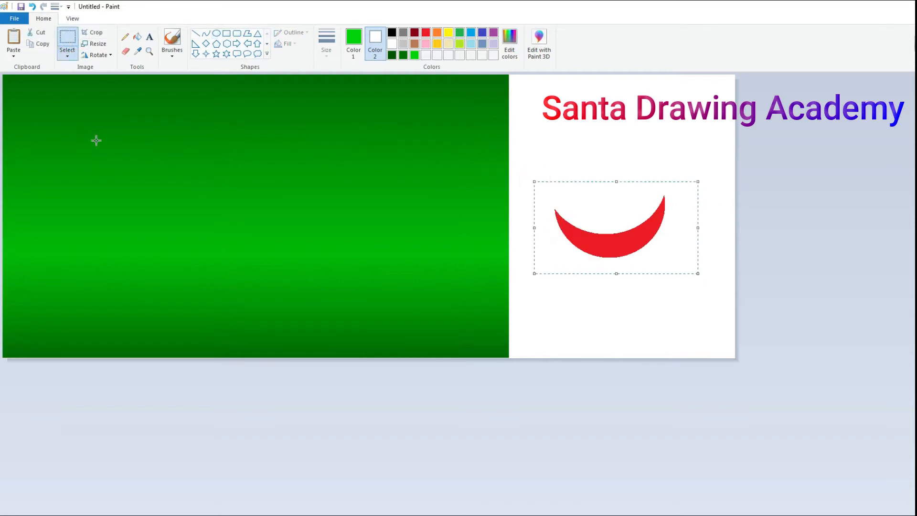
{"action": "key", "text": "ctrl+v"}
{"action": "left_click", "coordinate": [68, 56]}
{"action": "left_click", "coordinate": [103, 148]}
{"action": "left_click_drag", "start_coordinate": [104, 150], "coordinate": [131, 139]}
{"action": "left_click", "coordinate": [250, 157]}
Step: Fill the crescent on the green gradient with white
{"action": "left_click", "coordinate": [137, 37]}
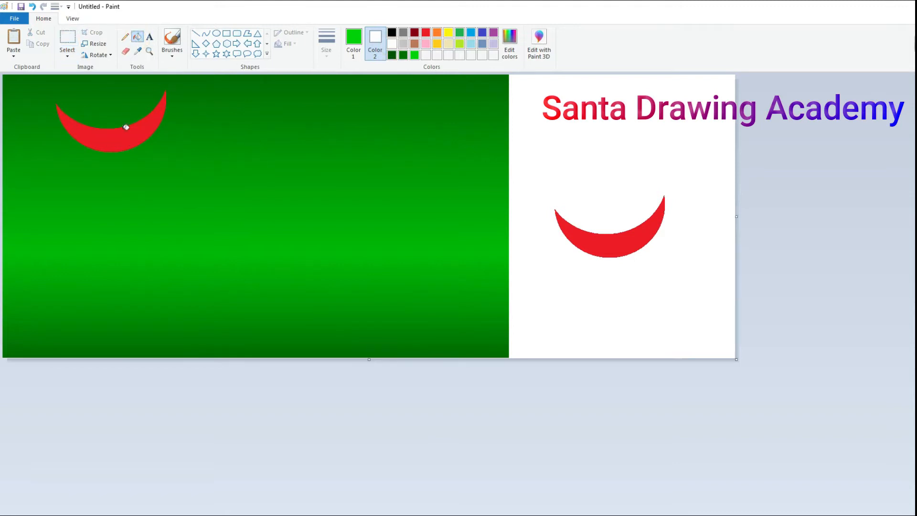
{"action": "left_click", "coordinate": [358, 45]}
{"action": "left_click", "coordinate": [392, 44]}
{"action": "left_click", "coordinate": [160, 115]}
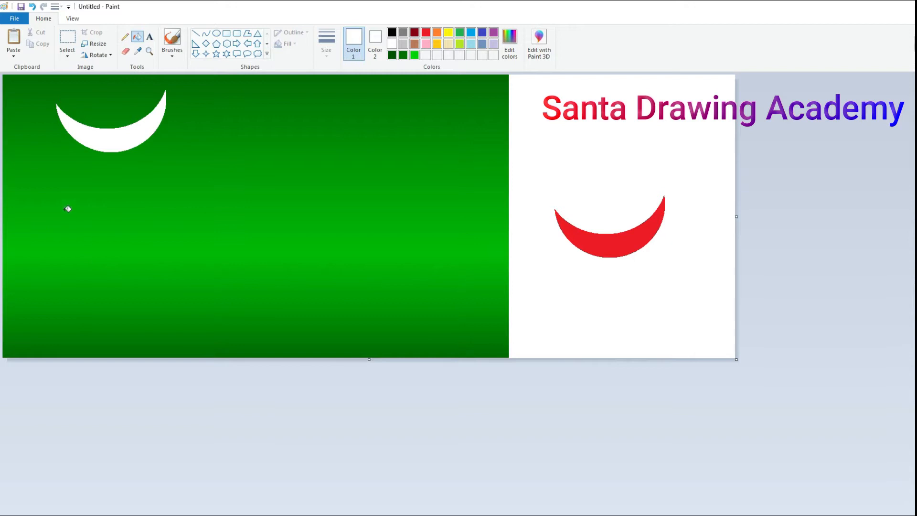
Step: Draw a jagged black cliff outline with the brush, from the canvas's left edge to a raised tip and back down to the lower edge
{"action": "left_click", "coordinate": [172, 51]}
{"action": "left_click", "coordinate": [178, 72]}
{"action": "left_click", "coordinate": [392, 32]}
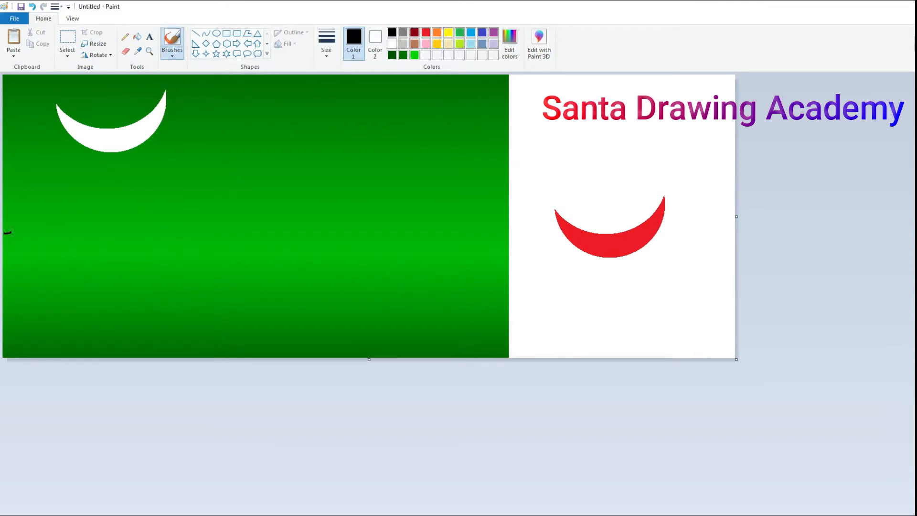
{"action": "mouse_move", "coordinate": [172, 219]}
{"action": "left_mouse_down"}
{"action": "mouse_move", "coordinate": [235, 198]}
{"action": "mouse_move", "coordinate": [230, 220]}
{"action": "mouse_move", "coordinate": [194, 257]}
{"action": "left_mouse_up"}
{"action": "left_click_drag", "start_coordinate": [151, 277], "coordinate": [100, 301]}
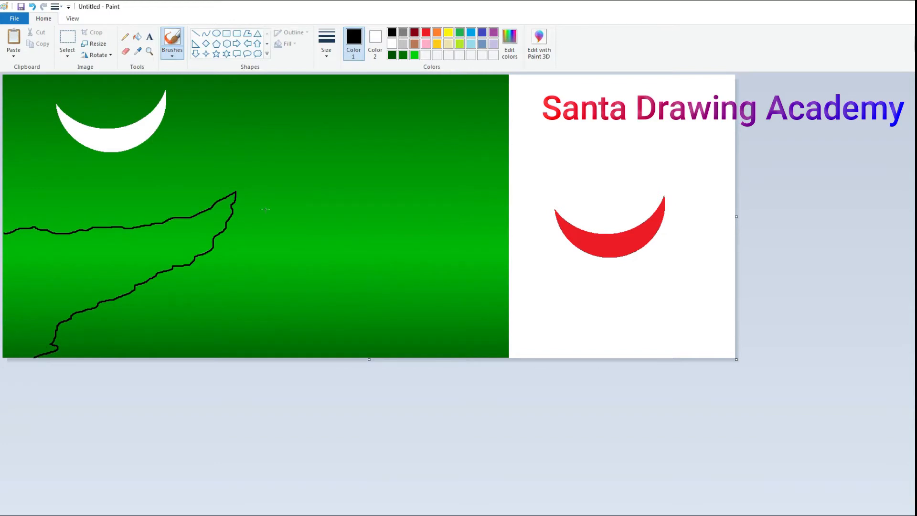
{"action": "left_click_drag", "start_coordinate": [492, 246], "coordinate": [368, 193]}
{"action": "mouse_move", "coordinate": [339, 256]}
{"action": "left_mouse_down"}
{"action": "mouse_move", "coordinate": [345, 281]}
{"action": "mouse_move", "coordinate": [335, 314]}
{"action": "mouse_move", "coordinate": [360, 354]}
{"action": "left_mouse_up"}
{"action": "key", "text": "ctrl+z"}
Step: Roughly paint the inside of the cliff outline black with a thicker brush
{"action": "left_click", "coordinate": [173, 55]}
{"action": "left_click", "coordinate": [192, 93]}
{"action": "mouse_move", "coordinate": [10, 301]}
{"action": "left_mouse_down"}
{"action": "mouse_move", "coordinate": [7, 351]}
{"action": "mouse_move", "coordinate": [6, 242]}
{"action": "mouse_move", "coordinate": [16, 354]}
{"action": "mouse_move", "coordinate": [22, 293]}
{"action": "mouse_move", "coordinate": [37, 272]}
{"action": "mouse_move", "coordinate": [10, 240]}
{"action": "mouse_move", "coordinate": [29, 235]}
{"action": "mouse_move", "coordinate": [22, 270]}
{"action": "mouse_move", "coordinate": [103, 270]}
{"action": "mouse_move", "coordinate": [174, 243]}
{"action": "mouse_move", "coordinate": [54, 260]}
{"action": "mouse_move", "coordinate": [118, 249]}
{"action": "mouse_move", "coordinate": [42, 317]}
{"action": "left_mouse_up"}
{"action": "mouse_move", "coordinate": [193, 229]}
{"action": "left_mouse_down"}
{"action": "mouse_move", "coordinate": [118, 253]}
{"action": "mouse_move", "coordinate": [147, 240]}
{"action": "mouse_move", "coordinate": [9, 253]}
{"action": "left_mouse_up"}
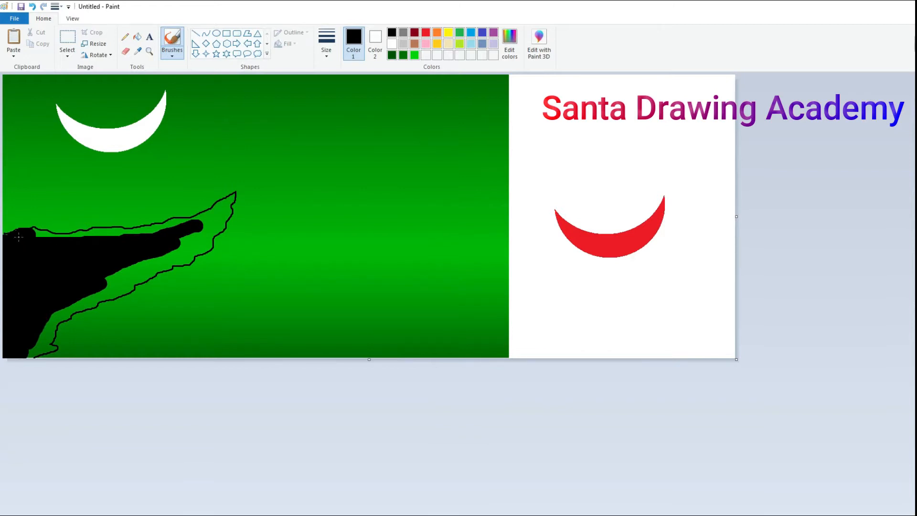
{"action": "mouse_move", "coordinate": [62, 275]}
{"action": "left_mouse_down"}
{"action": "mouse_move", "coordinate": [105, 285]}
{"action": "mouse_move", "coordinate": [126, 277]}
{"action": "left_mouse_up"}
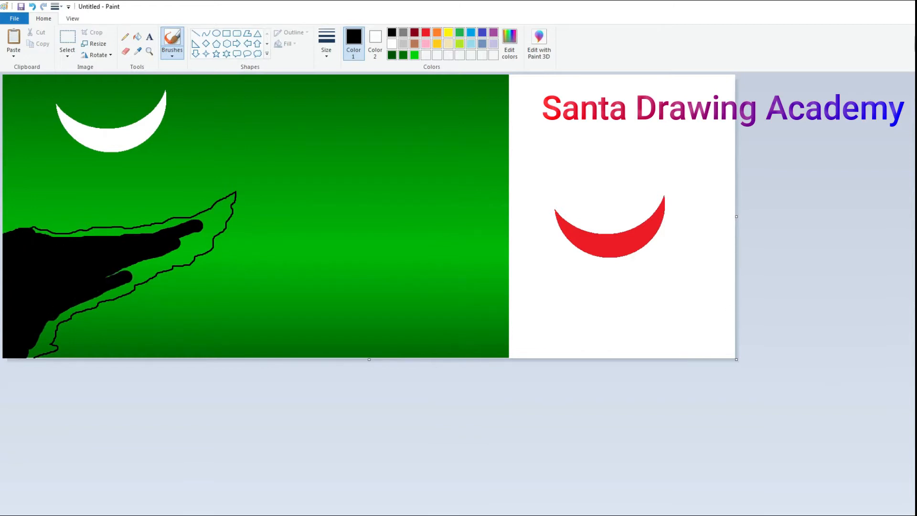
Step: Paint the gaps along the cliff's upper edge and around its base black
{"action": "left_click", "coordinate": [905, 515]}
{"action": "left_click", "coordinate": [905, 515]}
{"action": "scroll", "coordinate": [573, 408], "scroll_direction": "down", "scroll_amount": 5}
{"action": "mouse_move", "coordinate": [357, 302]}
{"action": "left_mouse_down"}
{"action": "mouse_move", "coordinate": [365, 370]}
{"action": "mouse_move", "coordinate": [403, 308]}
{"action": "mouse_move", "coordinate": [486, 268]}
{"action": "mouse_move", "coordinate": [383, 271]}
{"action": "mouse_move", "coordinate": [210, 249]}
{"action": "mouse_move", "coordinate": [166, 455]}
{"action": "mouse_move", "coordinate": [294, 295]}
{"action": "left_mouse_up"}
{"action": "mouse_move", "coordinate": [687, 116]}
{"action": "left_mouse_down"}
{"action": "mouse_move", "coordinate": [635, 148]}
{"action": "mouse_move", "coordinate": [658, 127]}
{"action": "mouse_move", "coordinate": [629, 168]}
{"action": "mouse_move", "coordinate": [575, 182]}
{"action": "mouse_move", "coordinate": [597, 169]}
{"action": "mouse_move", "coordinate": [571, 187]}
{"action": "mouse_move", "coordinate": [513, 186]}
{"action": "mouse_move", "coordinate": [496, 194]}
{"action": "mouse_move", "coordinate": [542, 195]}
{"action": "mouse_move", "coordinate": [445, 217]}
{"action": "mouse_move", "coordinate": [473, 204]}
{"action": "mouse_move", "coordinate": [408, 211]}
{"action": "mouse_move", "coordinate": [443, 217]}
{"action": "mouse_move", "coordinate": [349, 223]}
{"action": "mouse_move", "coordinate": [377, 215]}
{"action": "mouse_move", "coordinate": [273, 212]}
{"action": "mouse_move", "coordinate": [278, 222]}
{"action": "mouse_move", "coordinate": [203, 229]}
{"action": "mouse_move", "coordinate": [97, 214]}
{"action": "left_mouse_up"}
{"action": "scroll", "coordinate": [135, 220], "scroll_direction": "down", "scroll_amount": 3}
{"action": "mouse_move", "coordinate": [133, 394]}
{"action": "left_mouse_down"}
{"action": "mouse_move", "coordinate": [96, 499]}
{"action": "mouse_move", "coordinate": [162, 483]}
{"action": "mouse_move", "coordinate": [137, 494]}
{"action": "mouse_move", "coordinate": [154, 504]}
{"action": "mouse_move", "coordinate": [199, 501]}
{"action": "mouse_move", "coordinate": [170, 471]}
{"action": "mouse_move", "coordinate": [174, 403]}
{"action": "mouse_move", "coordinate": [155, 426]}
{"action": "mouse_move", "coordinate": [147, 488]}
{"action": "left_mouse_up"}
{"action": "mouse_move", "coordinate": [219, 506]}
{"action": "left_mouse_down"}
{"action": "mouse_move", "coordinate": [142, 453]}
{"action": "mouse_move", "coordinate": [136, 411]}
{"action": "mouse_move", "coordinate": [124, 439]}
{"action": "mouse_move", "coordinate": [334, 297]}
{"action": "mouse_move", "coordinate": [381, 231]}
{"action": "left_mouse_up"}
{"action": "scroll", "coordinate": [382, 231], "scroll_direction": "up", "scroll_amount": 5}
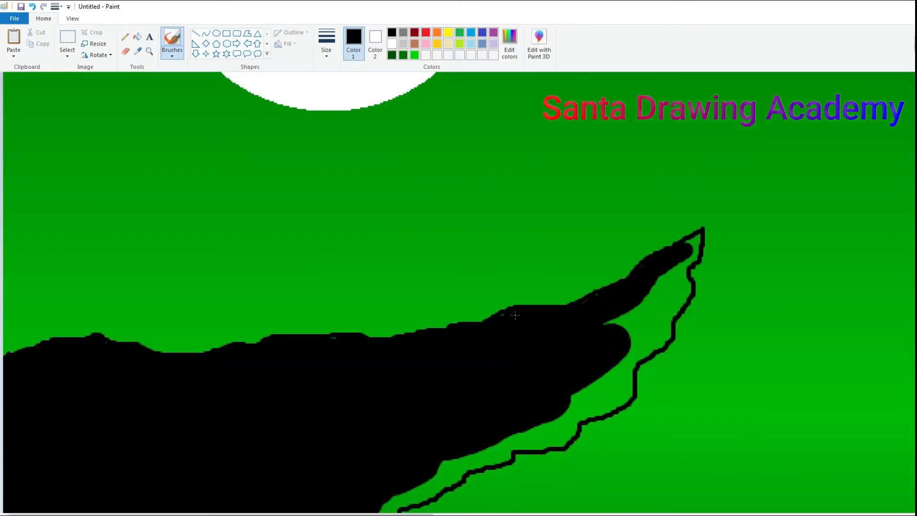
Step: Fill the cliff's pointed tip with black and extend the fill along the underside
{"action": "mouse_move", "coordinate": [620, 296]}
{"action": "left_mouse_down"}
{"action": "mouse_move", "coordinate": [644, 306]}
{"action": "mouse_move", "coordinate": [692, 246]}
{"action": "mouse_move", "coordinate": [679, 262]}
{"action": "left_mouse_up"}
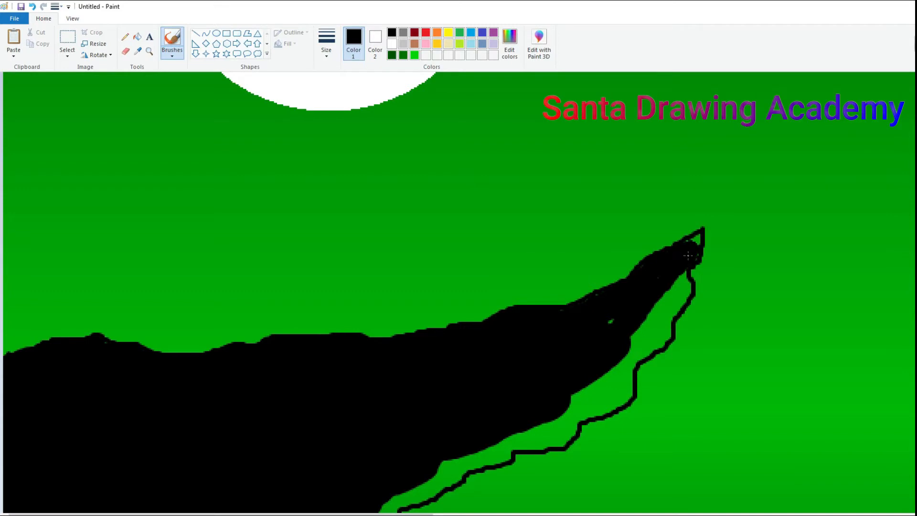
{"action": "mouse_move", "coordinate": [609, 320]}
{"action": "left_mouse_down"}
{"action": "mouse_move", "coordinate": [676, 288]}
{"action": "mouse_move", "coordinate": [677, 273]}
{"action": "mouse_move", "coordinate": [683, 292]}
{"action": "mouse_move", "coordinate": [662, 318]}
{"action": "mouse_move", "coordinate": [656, 303]}
{"action": "mouse_move", "coordinate": [680, 282]}
{"action": "left_mouse_up"}
{"action": "scroll", "coordinate": [668, 292], "scroll_direction": "down", "scroll_amount": 2}
{"action": "mouse_move", "coordinate": [532, 321]}
{"action": "left_mouse_down"}
{"action": "mouse_move", "coordinate": [444, 350]}
{"action": "mouse_move", "coordinate": [482, 342]}
{"action": "mouse_move", "coordinate": [420, 380]}
{"action": "left_mouse_up"}
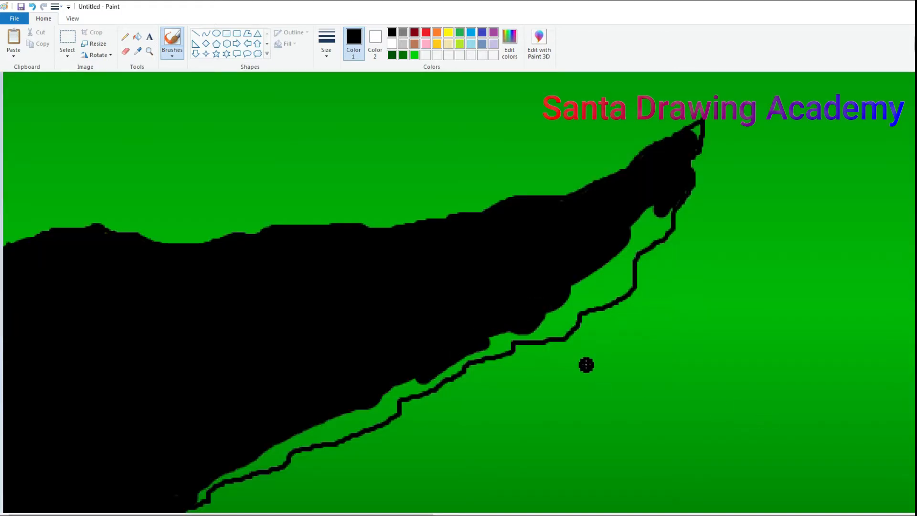
Step: Fill the remaining green gaps inside the cliff's lower outline with black, from the base up to the tip
{"action": "scroll", "coordinate": [586, 359], "scroll_direction": "down", "scroll_amount": 2}
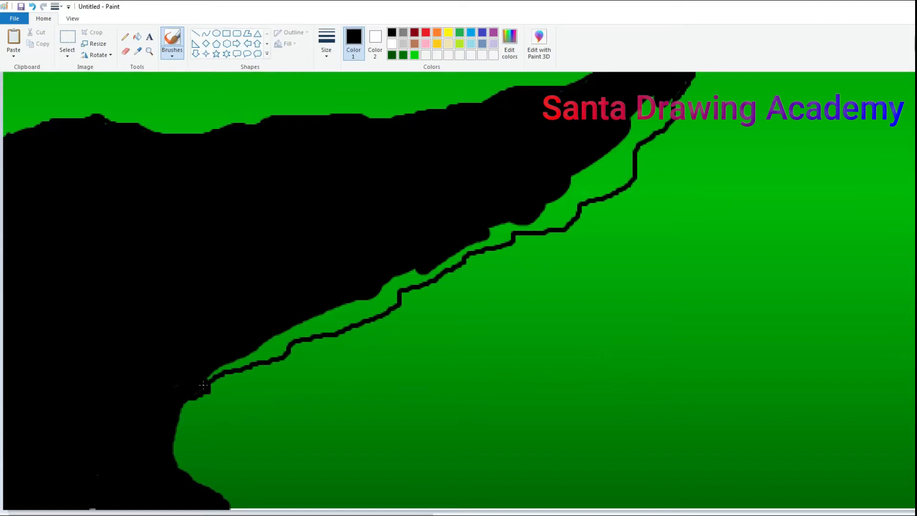
{"action": "mouse_move", "coordinate": [216, 369]}
{"action": "left_mouse_down"}
{"action": "mouse_move", "coordinate": [382, 310]}
{"action": "mouse_move", "coordinate": [396, 295]}
{"action": "mouse_move", "coordinate": [351, 319]}
{"action": "mouse_move", "coordinate": [387, 300]}
{"action": "mouse_move", "coordinate": [360, 297]}
{"action": "mouse_move", "coordinate": [492, 238]}
{"action": "left_mouse_up"}
{"action": "mouse_move", "coordinate": [333, 314]}
{"action": "left_mouse_down"}
{"action": "mouse_move", "coordinate": [351, 319]}
{"action": "mouse_move", "coordinate": [443, 265]}
{"action": "left_mouse_up"}
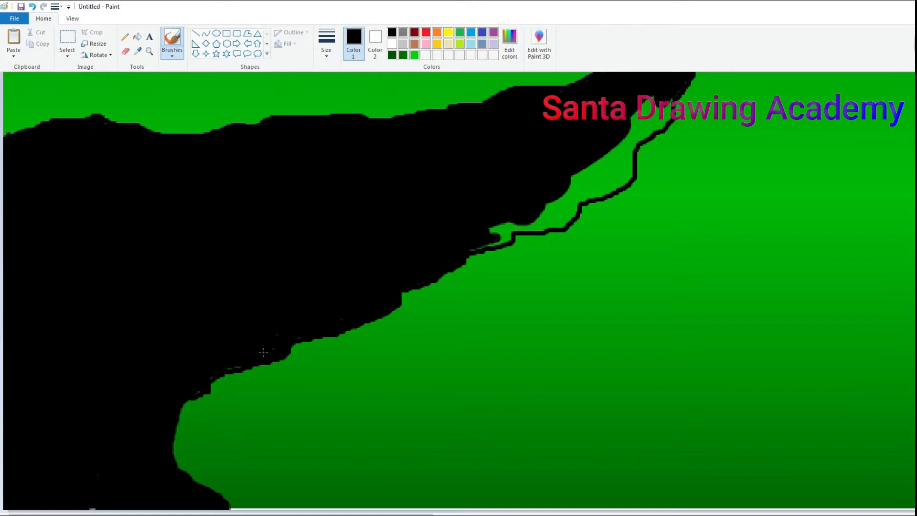
{"action": "scroll", "coordinate": [418, 249], "scroll_direction": "up", "scroll_amount": 3}
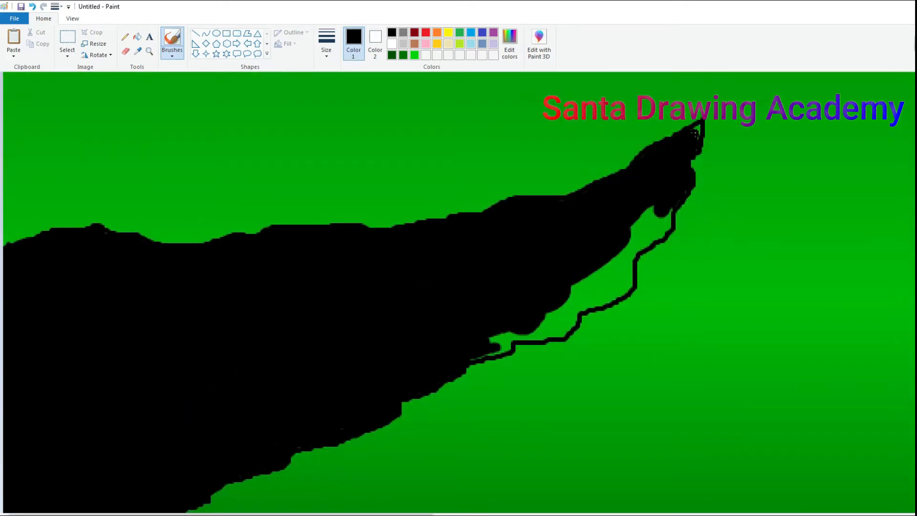
{"action": "mouse_move", "coordinate": [690, 160]}
{"action": "left_mouse_down"}
{"action": "mouse_move", "coordinate": [651, 229]}
{"action": "mouse_move", "coordinate": [621, 242]}
{"action": "mouse_move", "coordinate": [668, 220]}
{"action": "mouse_move", "coordinate": [657, 234]}
{"action": "mouse_move", "coordinate": [549, 321]}
{"action": "mouse_move", "coordinate": [475, 354]}
{"action": "mouse_move", "coordinate": [497, 349]}
{"action": "mouse_move", "coordinate": [511, 332]}
{"action": "mouse_move", "coordinate": [563, 330]}
{"action": "mouse_move", "coordinate": [555, 320]}
{"action": "mouse_move", "coordinate": [569, 321]}
{"action": "mouse_move", "coordinate": [546, 321]}
{"action": "mouse_move", "coordinate": [604, 277]}
{"action": "mouse_move", "coordinate": [613, 255]}
{"action": "mouse_move", "coordinate": [597, 301]}
{"action": "mouse_move", "coordinate": [627, 272]}
{"action": "left_mouse_up"}
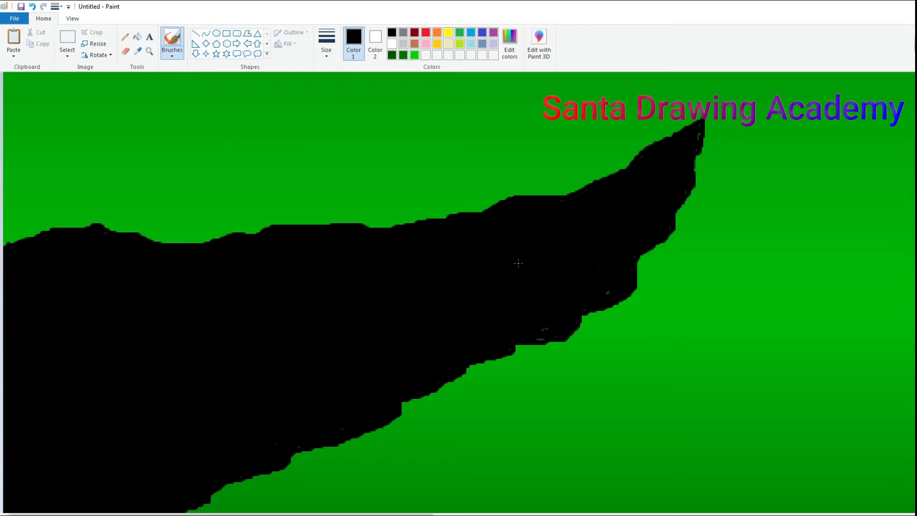
Step: Reduce the canvas width to the gradient's right edge, removing the white area with the red crescent
{"action": "scroll", "coordinate": [325, 383], "scroll_direction": "up", "scroll_amount": 4}
{"action": "scroll", "coordinate": [634, 446], "scroll_direction": "down", "scroll_amount": 5}
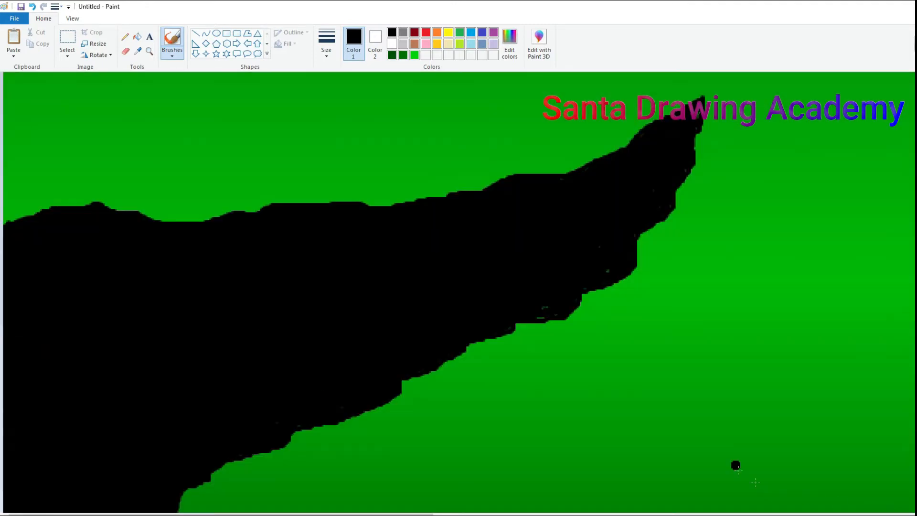
{"action": "scroll", "coordinate": [206, 283], "scroll_direction": "down", "scroll_amount": 3}
{"action": "left_click_drag", "start_coordinate": [727, 218], "coordinate": [509, 218]}
{"action": "left_click", "coordinate": [187, 257]}
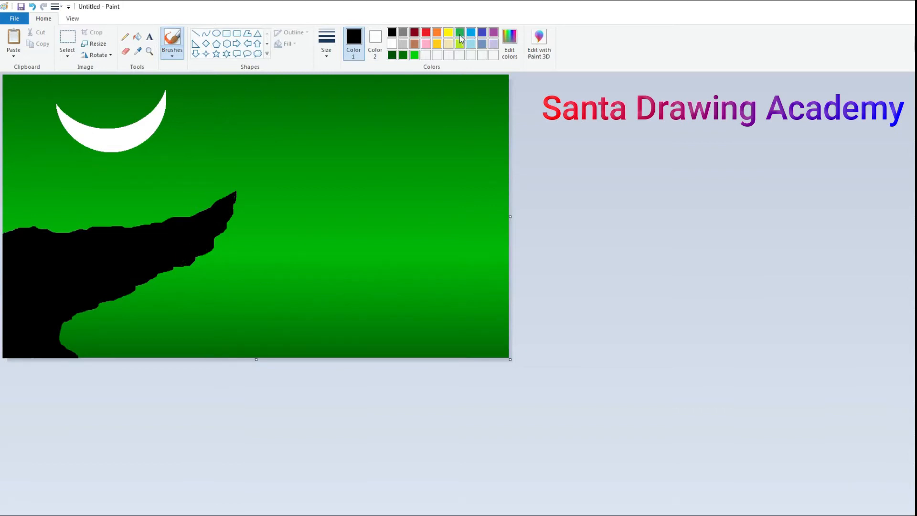
Step: Paint a thin uneven black ground strip along the whole lower edge of the picture
{"action": "left_click", "coordinate": [211, 357]}
{"action": "mouse_move", "coordinate": [85, 355]}
{"action": "left_mouse_down"}
{"action": "mouse_move", "coordinate": [191, 359]}
{"action": "mouse_move", "coordinate": [166, 362]}
{"action": "mouse_move", "coordinate": [318, 362]}
{"action": "left_mouse_up"}
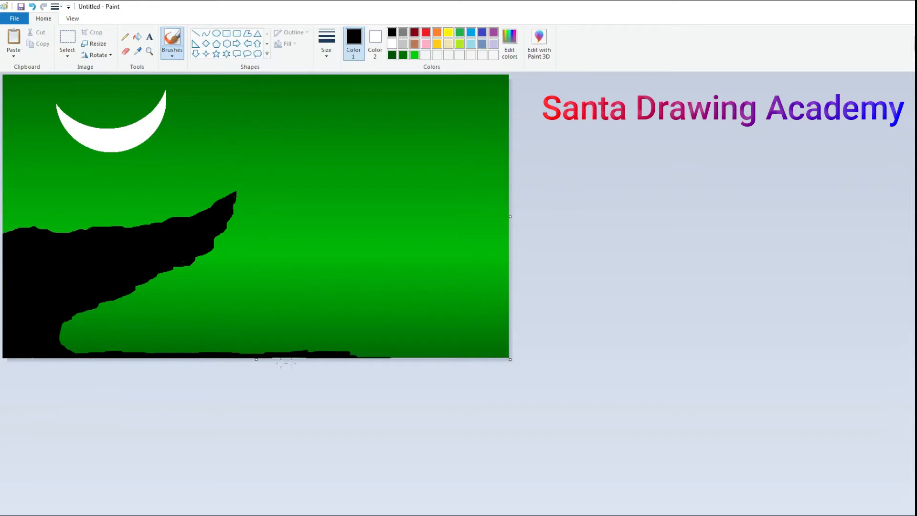
{"action": "mouse_move", "coordinate": [391, 357]}
{"action": "left_mouse_down"}
{"action": "mouse_move", "coordinate": [503, 356]}
{"action": "mouse_move", "coordinate": [391, 354]}
{"action": "mouse_move", "coordinate": [404, 353]}
{"action": "left_mouse_up"}
{"action": "left_click_drag", "start_coordinate": [281, 352], "coordinate": [267, 352]}
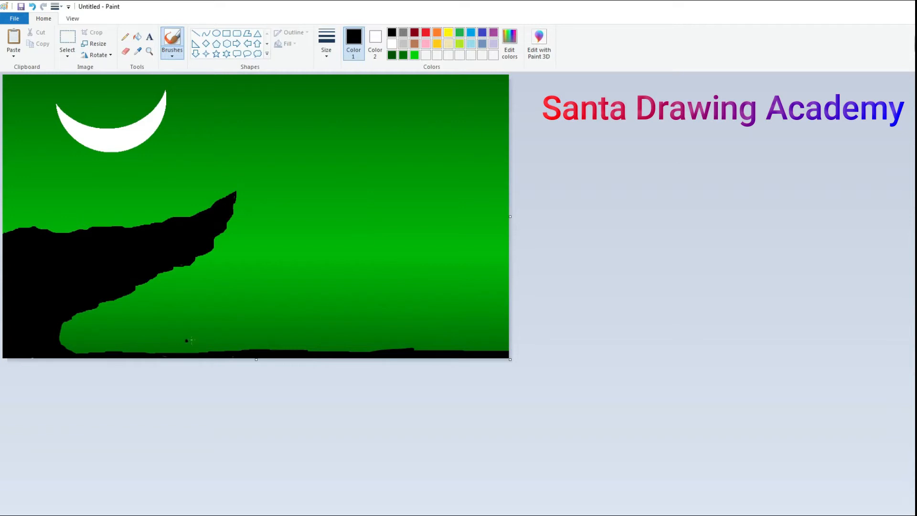
{"action": "left_click", "coordinate": [232, 197]}
Step: Paint a solid black hill rising from the ground strip toward the picture's right edge
{"action": "left_click_drag", "start_coordinate": [301, 353], "coordinate": [509, 285]}
{"action": "mouse_move", "coordinate": [497, 292]}
{"action": "left_mouse_down"}
{"action": "mouse_move", "coordinate": [317, 346]}
{"action": "mouse_move", "coordinate": [395, 332]}
{"action": "mouse_move", "coordinate": [356, 340]}
{"action": "mouse_move", "coordinate": [373, 331]}
{"action": "mouse_move", "coordinate": [364, 350]}
{"action": "mouse_move", "coordinate": [439, 350]}
{"action": "mouse_move", "coordinate": [357, 350]}
{"action": "mouse_move", "coordinate": [378, 331]}
{"action": "mouse_move", "coordinate": [451, 327]}
{"action": "mouse_move", "coordinate": [441, 316]}
{"action": "mouse_move", "coordinate": [499, 321]}
{"action": "mouse_move", "coordinate": [434, 346]}
{"action": "mouse_move", "coordinate": [514, 324]}
{"action": "left_mouse_up"}
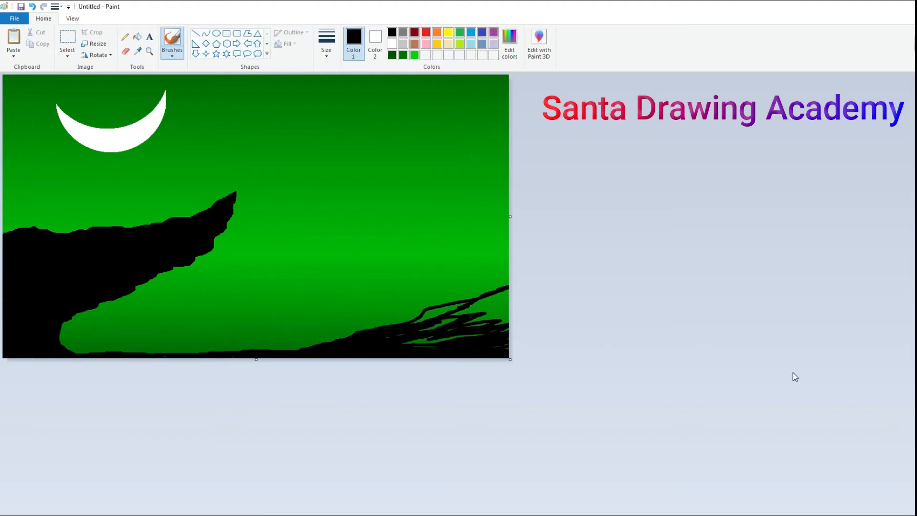
{"action": "mouse_move", "coordinate": [508, 329]}
{"action": "left_mouse_down"}
{"action": "mouse_move", "coordinate": [497, 299]}
{"action": "mouse_move", "coordinate": [476, 308]}
{"action": "left_mouse_up"}
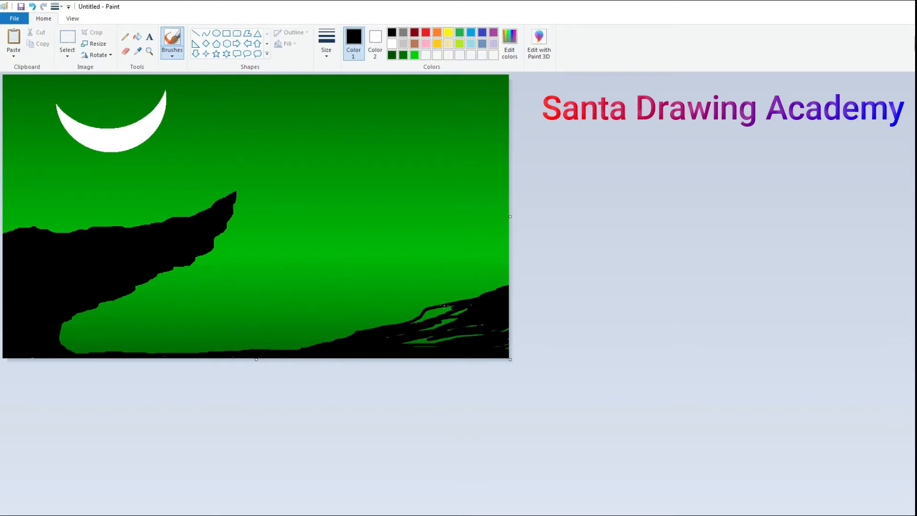
{"action": "left_click_drag", "start_coordinate": [411, 323], "coordinate": [441, 340]}
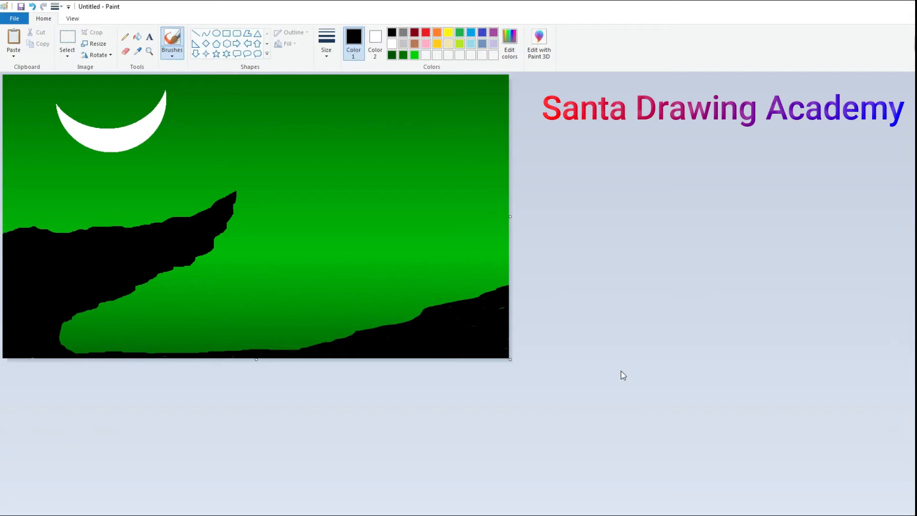
{"action": "left_click", "coordinate": [172, 54]}
{"action": "left_click", "coordinate": [172, 70]}
{"action": "key", "text": "ctrl+z"}
Step: Draw small black grass blades along the right hill's whole slope with the Pencil at a thicker line size
{"action": "left_click", "coordinate": [125, 40]}
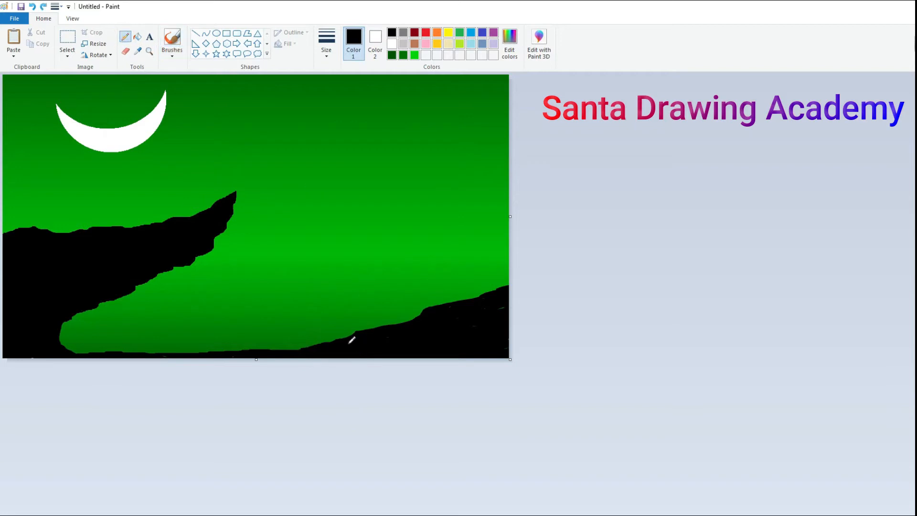
{"action": "left_click_drag", "start_coordinate": [313, 343], "coordinate": [317, 332]}
{"action": "mouse_move", "coordinate": [319, 342]}
{"action": "left_mouse_down"}
{"action": "mouse_move", "coordinate": [326, 326]}
{"action": "mouse_move", "coordinate": [326, 338]}
{"action": "mouse_move", "coordinate": [350, 323]}
{"action": "left_mouse_up"}
{"action": "key", "text": "ctrl+z"}
{"action": "left_click", "coordinate": [326, 43]}
{"action": "left_click", "coordinate": [336, 94]}
{"action": "mouse_move", "coordinate": [311, 344]}
{"action": "left_mouse_down"}
{"action": "mouse_move", "coordinate": [328, 334]}
{"action": "mouse_move", "coordinate": [328, 342]}
{"action": "mouse_move", "coordinate": [299, 346]}
{"action": "mouse_move", "coordinate": [393, 322]}
{"action": "mouse_move", "coordinate": [407, 309]}
{"action": "mouse_move", "coordinate": [403, 319]}
{"action": "mouse_move", "coordinate": [412, 318]}
{"action": "mouse_move", "coordinate": [430, 303]}
{"action": "mouse_move", "coordinate": [403, 313]}
{"action": "mouse_move", "coordinate": [502, 287]}
{"action": "left_mouse_up"}
{"action": "left_click_drag", "start_coordinate": [407, 318], "coordinate": [415, 315]}
{"action": "left_click", "coordinate": [331, 346]}
{"action": "left_click", "coordinate": [415, 55]}
{"action": "left_click", "coordinate": [403, 54]}
{"action": "left_click", "coordinate": [172, 54]}
{"action": "left_click", "coordinate": [195, 76]}
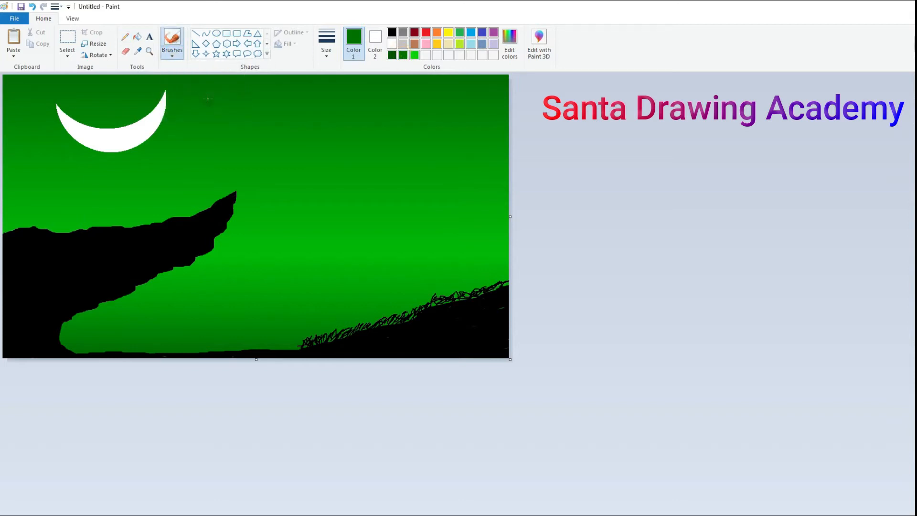
{"action": "left_click", "coordinate": [172, 54]}
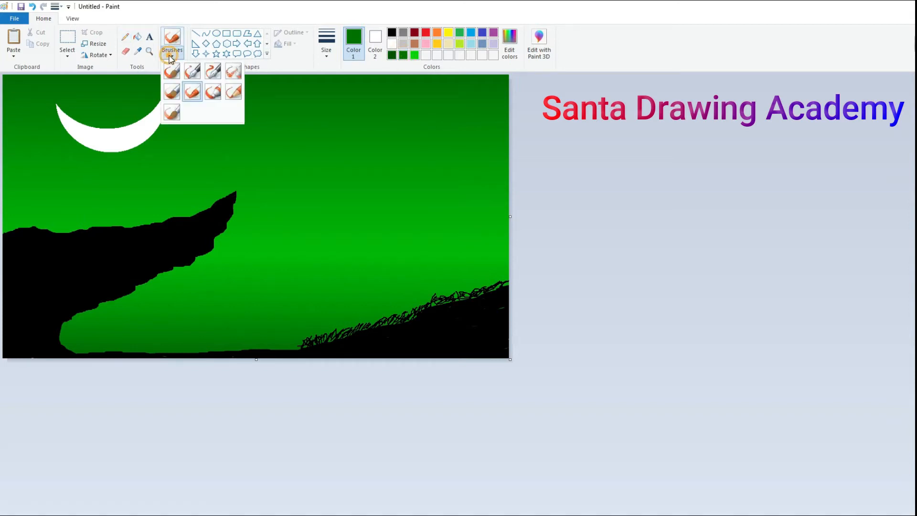
{"action": "left_click", "coordinate": [191, 96]}
{"action": "left_click", "coordinate": [327, 51]}
{"action": "left_click", "coordinate": [336, 77]}
{"action": "mouse_move", "coordinate": [308, 340]}
{"action": "left_mouse_down"}
{"action": "mouse_move", "coordinate": [375, 321]}
{"action": "mouse_move", "coordinate": [428, 325]}
{"action": "left_mouse_up"}
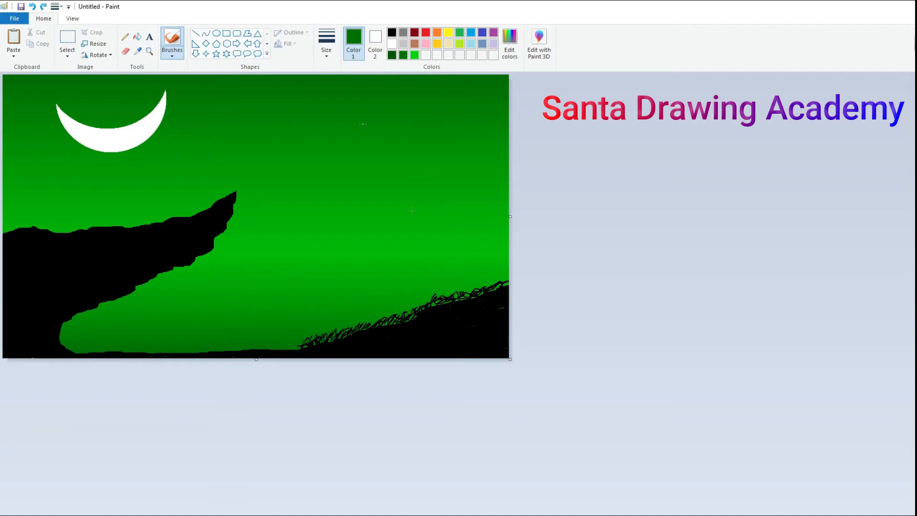
{"action": "left_click_drag", "start_coordinate": [507, 283], "coordinate": [418, 310]}
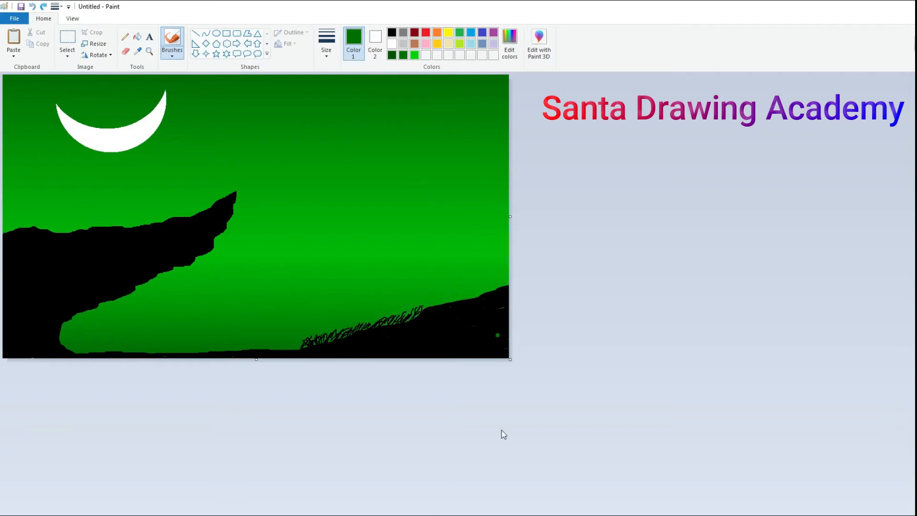
Step: Redraw the black grass blades on the hill's upper slope and extend the grass along the lower ground strip with the Pencil
{"action": "left_click", "coordinate": [125, 37]}
{"action": "left_click", "coordinate": [391, 32]}
{"action": "left_click", "coordinate": [423, 311]}
{"action": "mouse_move", "coordinate": [427, 307]}
{"action": "left_mouse_down"}
{"action": "mouse_move", "coordinate": [467, 290]}
{"action": "mouse_move", "coordinate": [466, 298]}
{"action": "mouse_move", "coordinate": [474, 287]}
{"action": "mouse_move", "coordinate": [461, 291]}
{"action": "left_mouse_up"}
{"action": "mouse_move", "coordinate": [468, 298]}
{"action": "left_mouse_down"}
{"action": "mouse_move", "coordinate": [454, 303]}
{"action": "mouse_move", "coordinate": [494, 282]}
{"action": "left_mouse_up"}
{"action": "mouse_move", "coordinate": [502, 288]}
{"action": "left_mouse_down"}
{"action": "mouse_move", "coordinate": [500, 278]}
{"action": "mouse_move", "coordinate": [507, 281]}
{"action": "mouse_move", "coordinate": [458, 292]}
{"action": "left_mouse_up"}
{"action": "left_click_drag", "start_coordinate": [411, 320], "coordinate": [415, 312]}
{"action": "left_click_drag", "start_coordinate": [400, 322], "coordinate": [395, 316]}
{"action": "mouse_move", "coordinate": [75, 353]}
{"action": "left_mouse_down"}
{"action": "mouse_move", "coordinate": [231, 340]}
{"action": "mouse_move", "coordinate": [287, 347]}
{"action": "left_mouse_up"}
{"action": "mouse_move", "coordinate": [75, 350]}
{"action": "left_mouse_down"}
{"action": "mouse_move", "coordinate": [100, 353]}
{"action": "mouse_move", "coordinate": [116, 343]}
{"action": "mouse_move", "coordinate": [157, 353]}
{"action": "mouse_move", "coordinate": [300, 348]}
{"action": "left_mouse_up"}
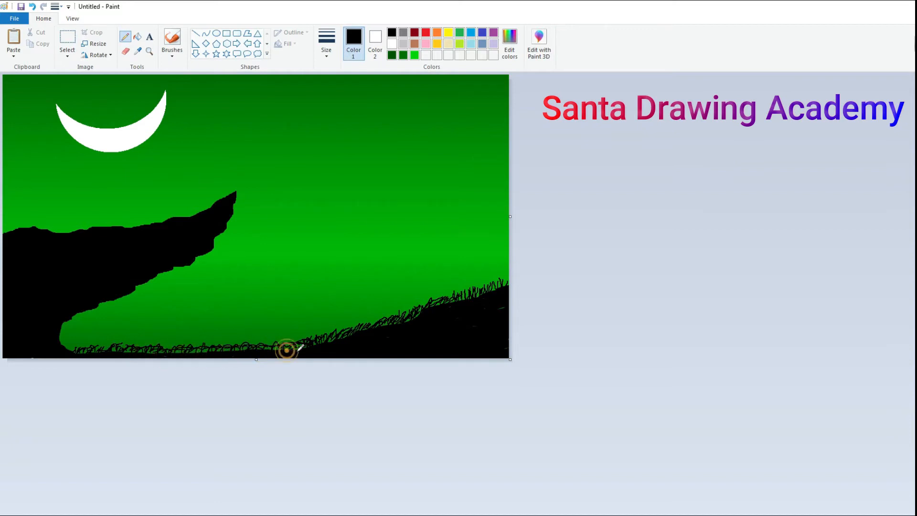
Step: Shade the cliff's upper edge and the grass on the ground and hill with dark green Crayon strokes
{"action": "left_click", "coordinate": [403, 55]}
{"action": "left_click", "coordinate": [172, 51]}
{"action": "left_click", "coordinate": [201, 101]}
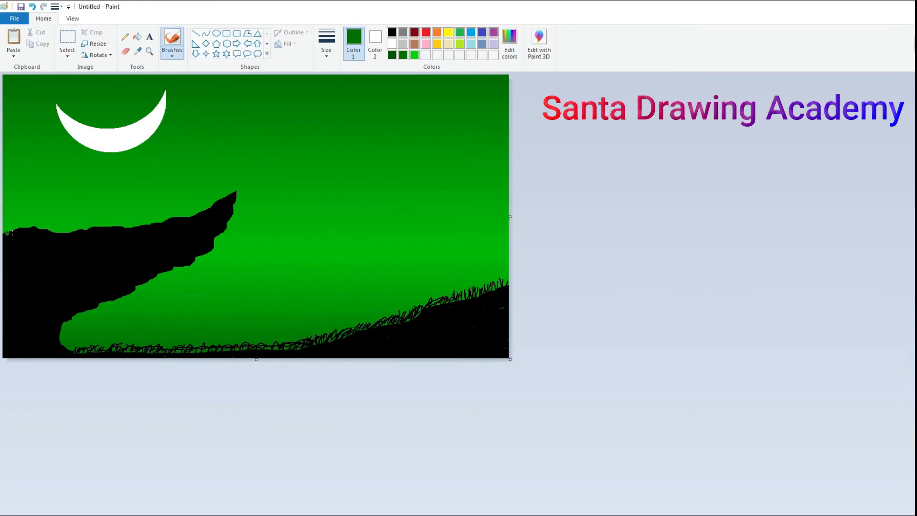
{"action": "mouse_move", "coordinate": [39, 232]}
{"action": "left_mouse_down"}
{"action": "mouse_move", "coordinate": [167, 224]}
{"action": "mouse_move", "coordinate": [235, 193]}
{"action": "left_mouse_up"}
{"action": "mouse_move", "coordinate": [77, 348]}
{"action": "left_mouse_down"}
{"action": "mouse_move", "coordinate": [296, 341]}
{"action": "mouse_move", "coordinate": [463, 292]}
{"action": "left_mouse_up"}
{"action": "left_click_drag", "start_coordinate": [181, 353], "coordinate": [256, 348]}
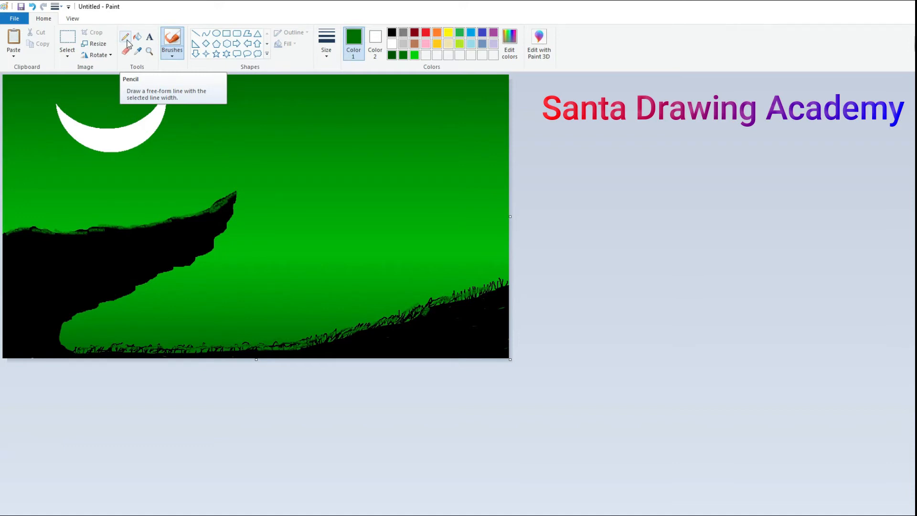
Step: Outline two tree trunks rising from the right hill, one vertical and one leaning right, with pairs of straight black lines
{"action": "left_click", "coordinate": [195, 33]}
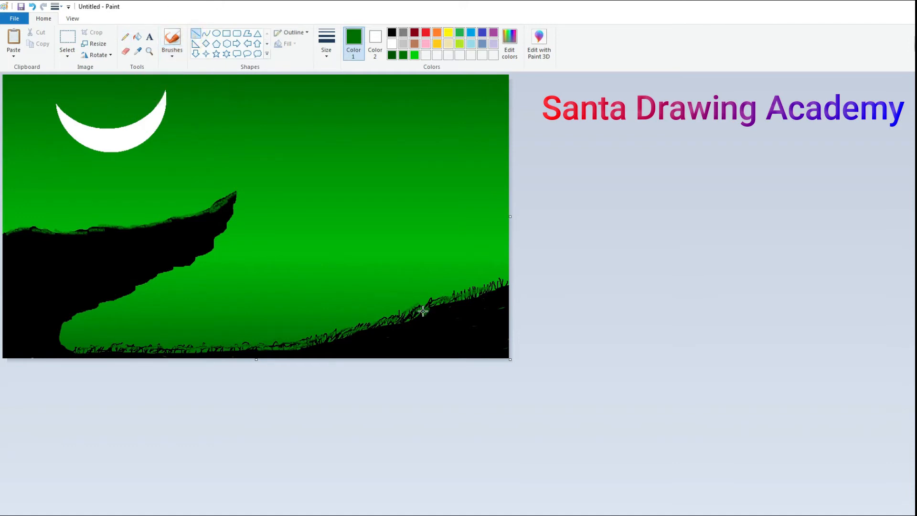
{"action": "left_click", "coordinate": [392, 32]}
{"action": "mouse_move", "coordinate": [404, 321]}
{"action": "left_mouse_down"}
{"action": "mouse_move", "coordinate": [383, 127]}
{"action": "mouse_move", "coordinate": [398, 135]}
{"action": "mouse_move", "coordinate": [403, 93]}
{"action": "left_mouse_up"}
{"action": "mouse_move", "coordinate": [424, 310]}
{"action": "left_mouse_down"}
{"action": "mouse_move", "coordinate": [442, 213]}
{"action": "mouse_move", "coordinate": [424, 91]}
{"action": "left_mouse_up"}
{"action": "mouse_move", "coordinate": [430, 307]}
{"action": "left_mouse_down"}
{"action": "mouse_move", "coordinate": [474, 96]}
{"action": "mouse_move", "coordinate": [490, 138]}
{"action": "mouse_move", "coordinate": [492, 100]}
{"action": "left_mouse_up"}
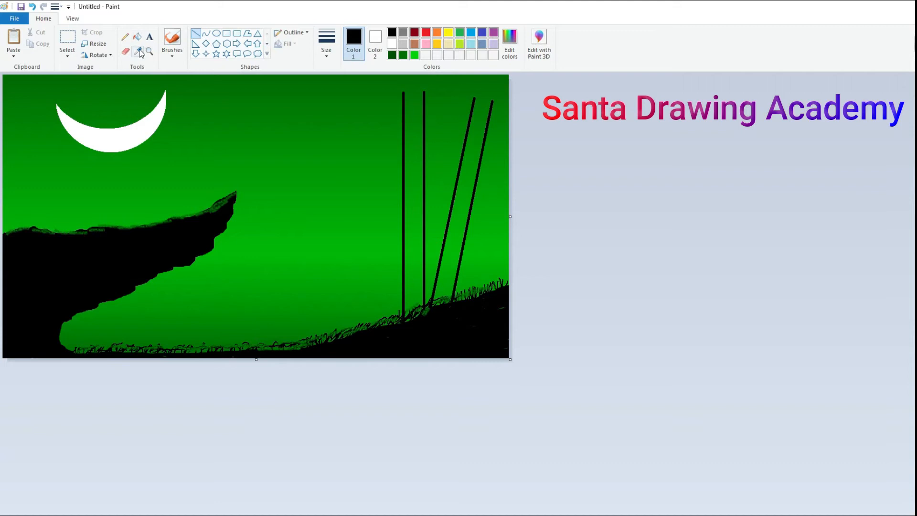
Step: Fill the upper part of the leaning trunk solid black with the Brush, working inside its two outlines
{"action": "left_click", "coordinate": [172, 43]}
{"action": "left_click", "coordinate": [174, 72]}
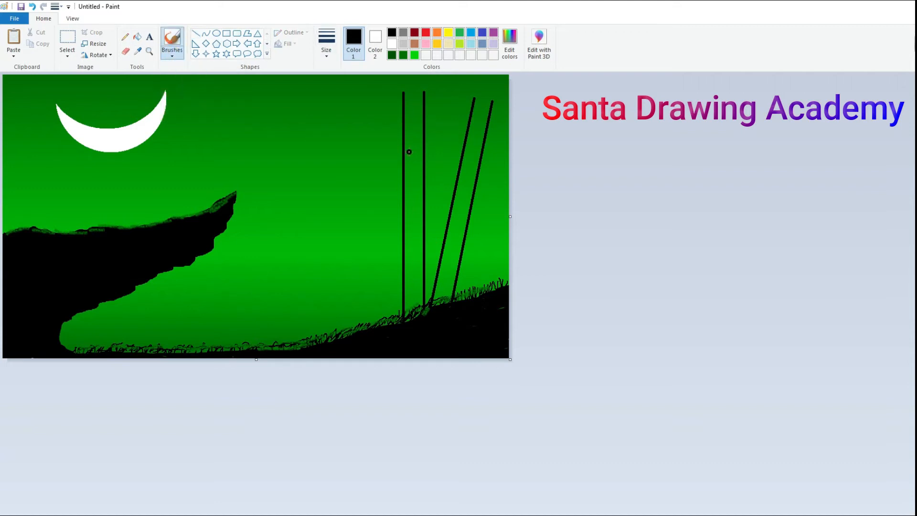
{"action": "left_click_drag", "start_coordinate": [453, 297], "coordinate": [432, 310]}
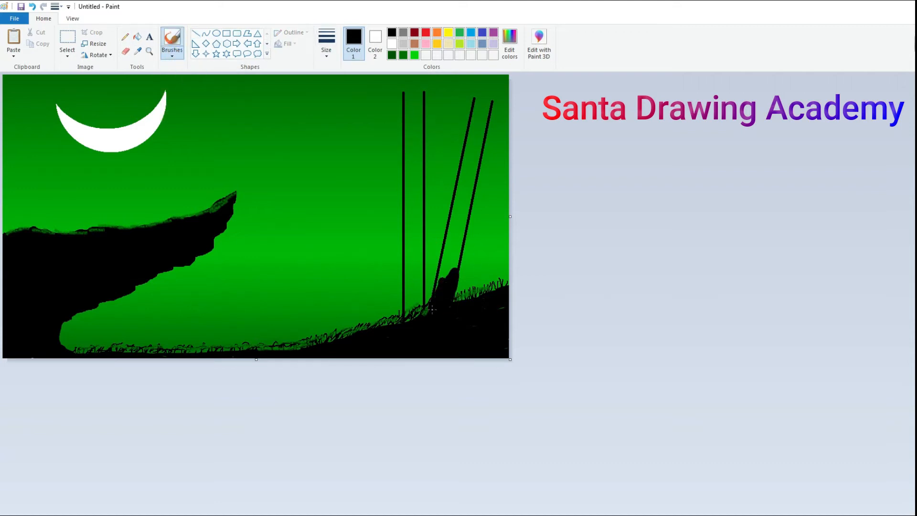
{"action": "key", "text": "ctrl+z"}
{"action": "left_click_drag", "start_coordinate": [479, 104], "coordinate": [476, 137]}
{"action": "key", "text": "ctrl+z"}
{"action": "scroll", "coordinate": [505, 181], "scroll_direction": "up", "scroll_amount": 2}
{"action": "left_click_drag", "start_coordinate": [339, 514], "coordinate": [685, 515]}
{"action": "mouse_move", "coordinate": [872, 214]}
{"action": "left_mouse_down"}
{"action": "mouse_move", "coordinate": [878, 160]}
{"action": "mouse_move", "coordinate": [903, 214]}
{"action": "mouse_move", "coordinate": [867, 223]}
{"action": "mouse_move", "coordinate": [880, 151]}
{"action": "mouse_move", "coordinate": [893, 262]}
{"action": "left_mouse_up"}
{"action": "scroll", "coordinate": [884, 239], "scroll_direction": "down", "scroll_amount": 2}
{"action": "mouse_move", "coordinate": [855, 195]}
{"action": "left_mouse_down"}
{"action": "mouse_move", "coordinate": [857, 151]}
{"action": "mouse_move", "coordinate": [864, 211]}
{"action": "mouse_move", "coordinate": [878, 173]}
{"action": "mouse_move", "coordinate": [879, 183]}
{"action": "mouse_move", "coordinate": [868, 228]}
{"action": "mouse_move", "coordinate": [849, 240]}
{"action": "left_mouse_up"}
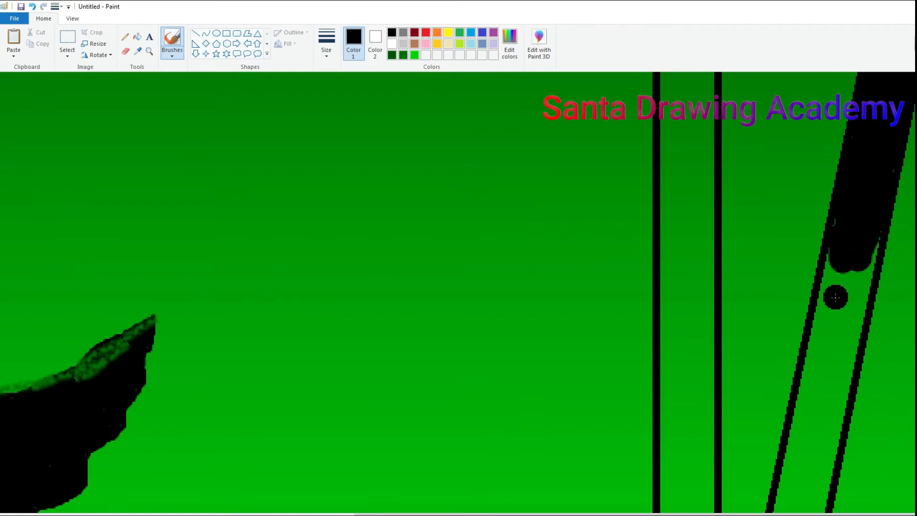
{"action": "mouse_move", "coordinate": [831, 317]}
{"action": "left_mouse_down"}
{"action": "mouse_move", "coordinate": [833, 273]}
{"action": "mouse_move", "coordinate": [824, 312]}
{"action": "mouse_move", "coordinate": [868, 236]}
{"action": "mouse_move", "coordinate": [843, 324]}
{"action": "left_mouse_up"}
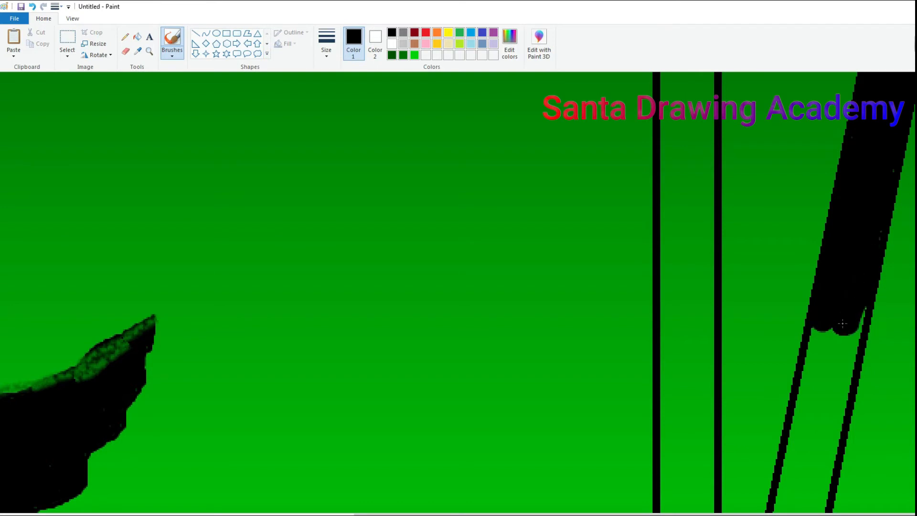
Step: Fill the rest of the leaning trunk solid black down to its base in the grass
{"action": "scroll", "coordinate": [842, 324], "scroll_direction": "down", "scroll_amount": 5}
{"action": "mouse_move", "coordinate": [770, 351]}
{"action": "left_mouse_down"}
{"action": "mouse_move", "coordinate": [761, 325]}
{"action": "mouse_move", "coordinate": [788, 306]}
{"action": "mouse_move", "coordinate": [742, 367]}
{"action": "mouse_move", "coordinate": [783, 315]}
{"action": "left_mouse_up"}
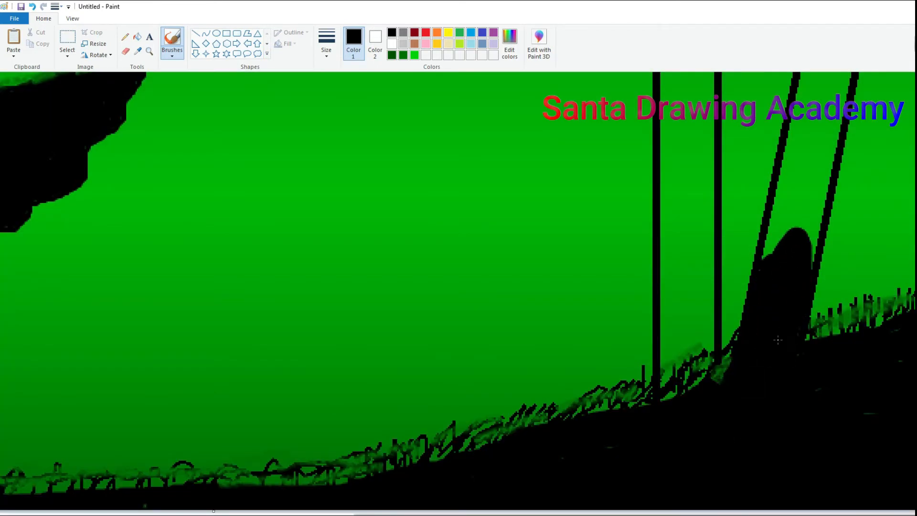
{"action": "scroll", "coordinate": [777, 341], "scroll_direction": "up", "scroll_amount": 5}
{"action": "mouse_move", "coordinate": [822, 334]}
{"action": "left_mouse_down"}
{"action": "mouse_move", "coordinate": [836, 411]}
{"action": "mouse_move", "coordinate": [821, 359]}
{"action": "left_mouse_up"}
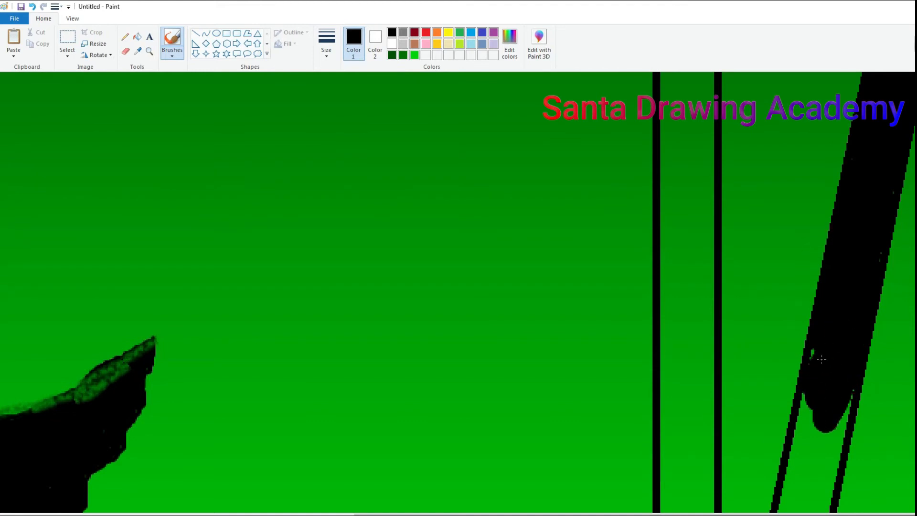
{"action": "scroll", "coordinate": [822, 359], "scroll_direction": "down", "scroll_amount": 5}
{"action": "mouse_move", "coordinate": [812, 196]}
{"action": "left_mouse_down"}
{"action": "mouse_move", "coordinate": [779, 353]}
{"action": "mouse_move", "coordinate": [771, 311]}
{"action": "mouse_move", "coordinate": [802, 216]}
{"action": "mouse_move", "coordinate": [798, 153]}
{"action": "mouse_move", "coordinate": [841, 191]}
{"action": "mouse_move", "coordinate": [804, 347]}
{"action": "left_mouse_up"}
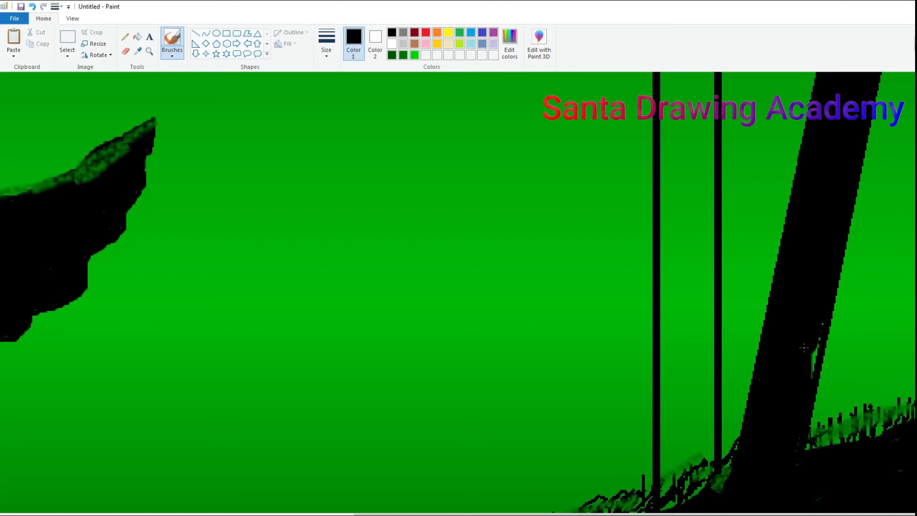
Step: Fill the vertical trunk's base and top with black and extend both trunks to the picture's upper edge
{"action": "mouse_move", "coordinate": [692, 454]}
{"action": "left_mouse_down"}
{"action": "mouse_move", "coordinate": [688, 380]}
{"action": "mouse_move", "coordinate": [669, 502]}
{"action": "mouse_move", "coordinate": [661, 459]}
{"action": "mouse_move", "coordinate": [694, 439]}
{"action": "mouse_move", "coordinate": [712, 476]}
{"action": "mouse_move", "coordinate": [701, 401]}
{"action": "left_mouse_up"}
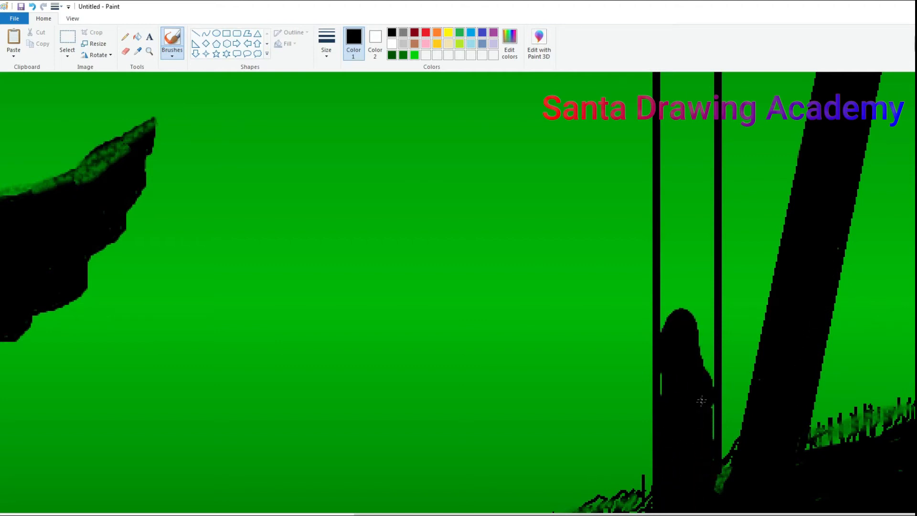
{"action": "scroll", "coordinate": [702, 425], "scroll_direction": "up", "scroll_amount": 6}
{"action": "mouse_move", "coordinate": [667, 132]}
{"action": "left_mouse_down"}
{"action": "mouse_move", "coordinate": [683, 153]}
{"action": "mouse_move", "coordinate": [675, 164]}
{"action": "mouse_move", "coordinate": [704, 144]}
{"action": "mouse_move", "coordinate": [698, 84]}
{"action": "mouse_move", "coordinate": [669, 115]}
{"action": "mouse_move", "coordinate": [700, 131]}
{"action": "mouse_move", "coordinate": [707, 90]}
{"action": "left_mouse_up"}
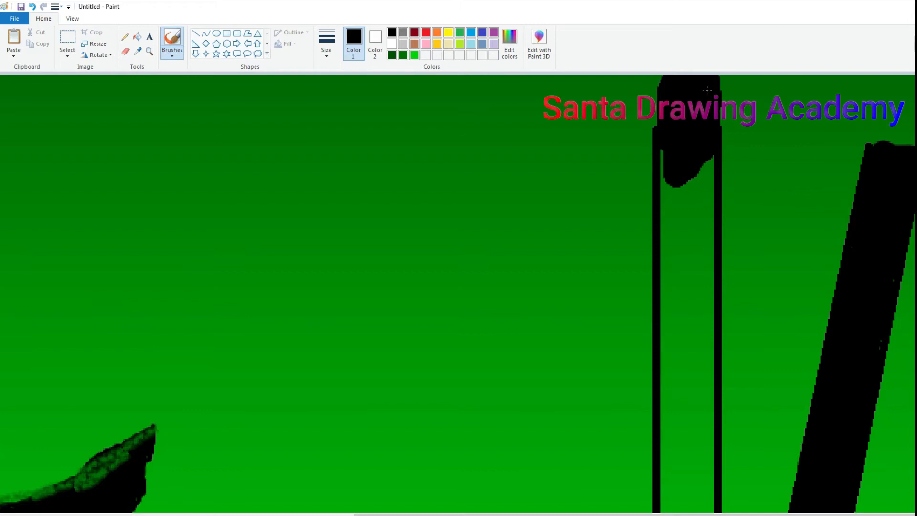
{"action": "mouse_move", "coordinate": [705, 121]}
{"action": "left_mouse_down"}
{"action": "mouse_move", "coordinate": [672, 162]}
{"action": "mouse_move", "coordinate": [672, 139]}
{"action": "mouse_move", "coordinate": [674, 204]}
{"action": "mouse_move", "coordinate": [697, 148]}
{"action": "mouse_move", "coordinate": [691, 223]}
{"action": "mouse_move", "coordinate": [665, 245]}
{"action": "left_mouse_up"}
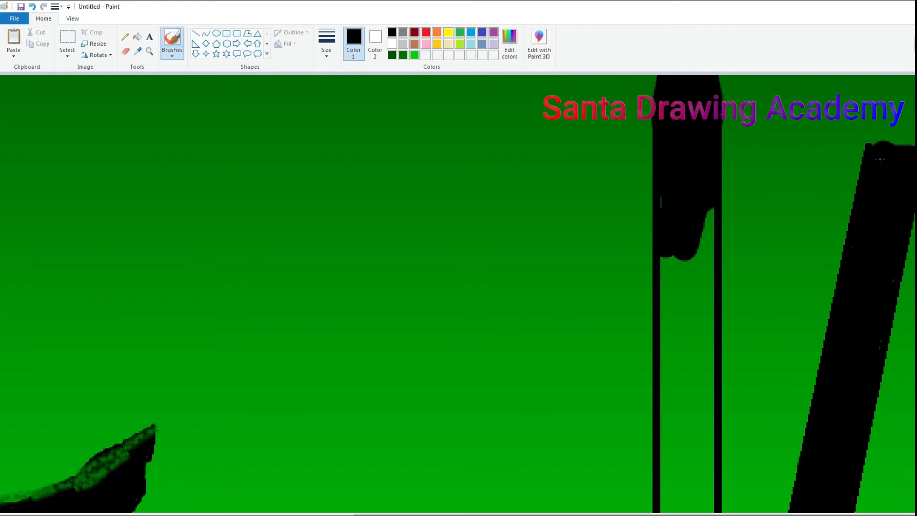
{"action": "left_click_drag", "start_coordinate": [884, 141], "coordinate": [899, 84]}
{"action": "left_click_drag", "start_coordinate": [912, 143], "coordinate": [913, 81]}
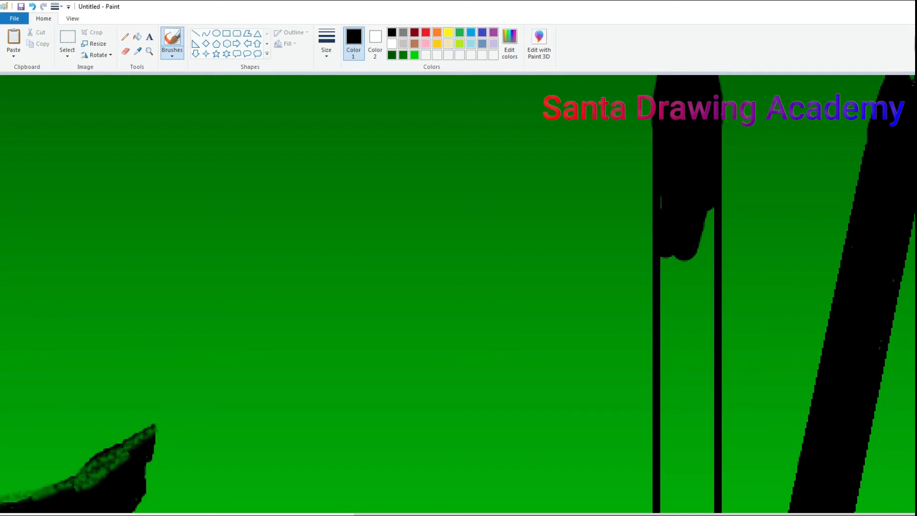
Step: Fill the vertical trunk's middle section with black and cover the green gaps along its inner edges
{"action": "mouse_move", "coordinate": [692, 201]}
{"action": "left_mouse_down"}
{"action": "mouse_move", "coordinate": [693, 310]}
{"action": "mouse_move", "coordinate": [673, 301]}
{"action": "mouse_move", "coordinate": [682, 340]}
{"action": "mouse_move", "coordinate": [695, 344]}
{"action": "mouse_move", "coordinate": [677, 328]}
{"action": "mouse_move", "coordinate": [683, 411]}
{"action": "left_mouse_up"}
{"action": "scroll", "coordinate": [683, 410], "scroll_direction": "down", "scroll_amount": 3}
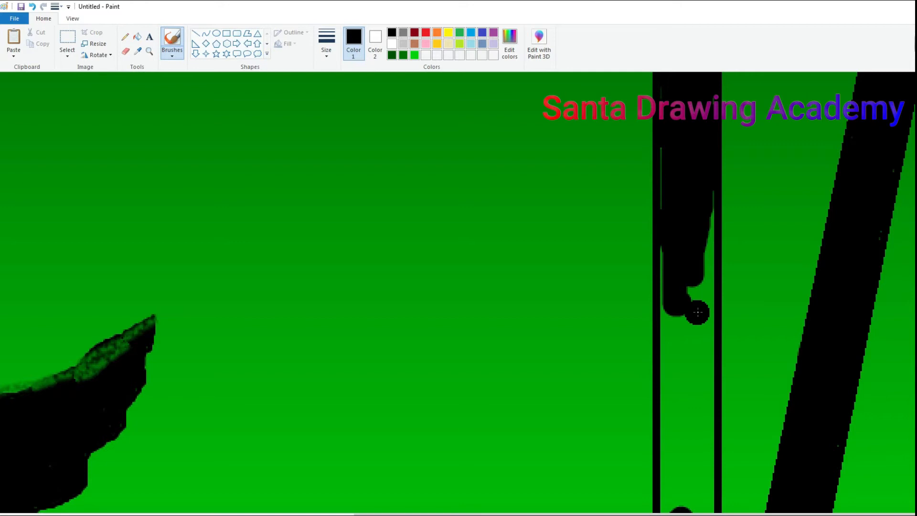
{"action": "scroll", "coordinate": [696, 304], "scroll_direction": "down", "scroll_amount": 3}
{"action": "mouse_move", "coordinate": [707, 129]}
{"action": "left_mouse_down"}
{"action": "mouse_move", "coordinate": [692, 183]}
{"action": "mouse_move", "coordinate": [703, 222]}
{"action": "mouse_move", "coordinate": [692, 309]}
{"action": "mouse_move", "coordinate": [695, 329]}
{"action": "mouse_move", "coordinate": [702, 325]}
{"action": "mouse_move", "coordinate": [688, 362]}
{"action": "mouse_move", "coordinate": [699, 380]}
{"action": "mouse_move", "coordinate": [689, 428]}
{"action": "mouse_move", "coordinate": [700, 426]}
{"action": "mouse_move", "coordinate": [708, 453]}
{"action": "mouse_move", "coordinate": [705, 493]}
{"action": "mouse_move", "coordinate": [691, 441]}
{"action": "mouse_move", "coordinate": [672, 464]}
{"action": "mouse_move", "coordinate": [668, 496]}
{"action": "mouse_move", "coordinate": [683, 330]}
{"action": "mouse_move", "coordinate": [667, 379]}
{"action": "mouse_move", "coordinate": [688, 267]}
{"action": "mouse_move", "coordinate": [664, 330]}
{"action": "mouse_move", "coordinate": [671, 232]}
{"action": "left_mouse_up"}
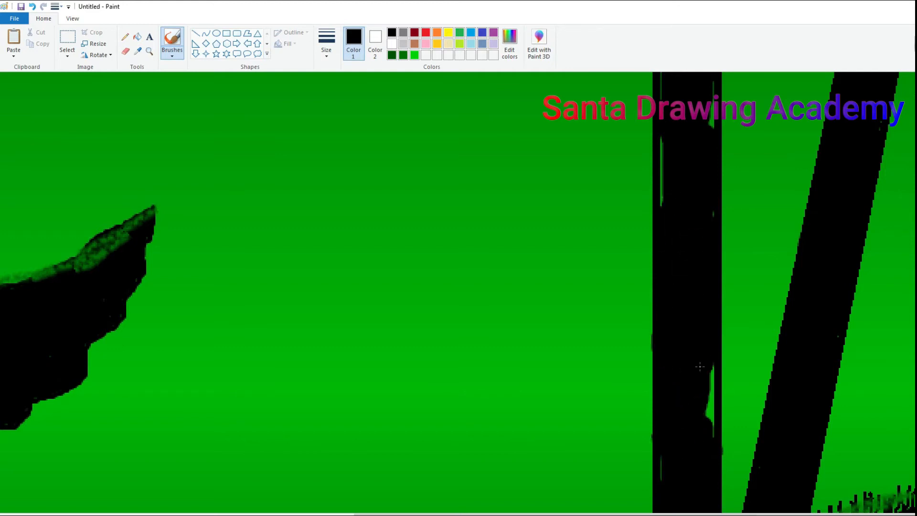
{"action": "left_click_drag", "start_coordinate": [700, 366], "coordinate": [699, 371]}
{"action": "scroll", "coordinate": [682, 471], "scroll_direction": "up", "scroll_amount": 3}
{"action": "scroll", "coordinate": [701, 314], "scroll_direction": "down", "scroll_amount": 6}
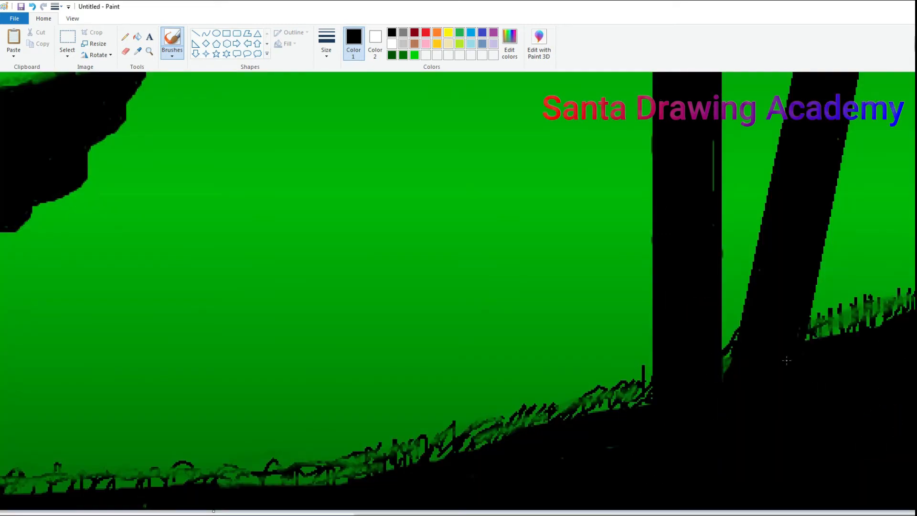
{"action": "scroll", "coordinate": [702, 368], "scroll_direction": "up", "scroll_amount": 3}
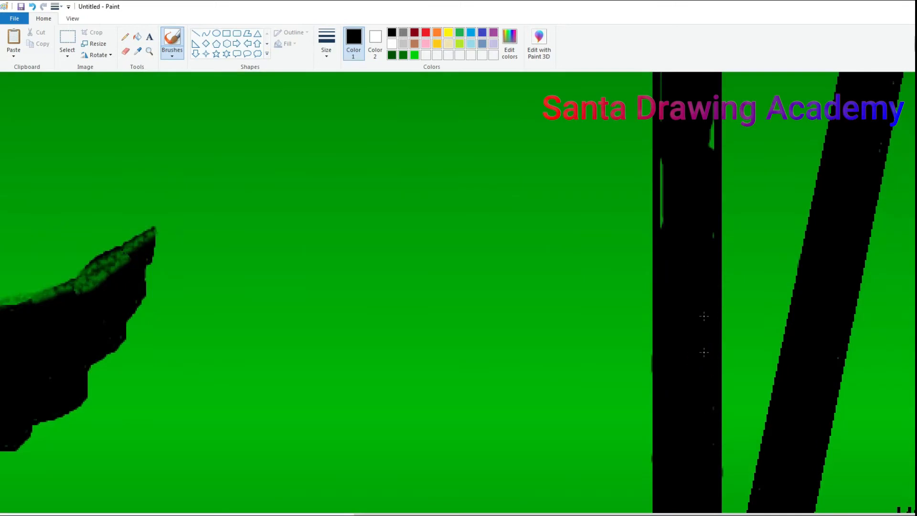
{"action": "scroll", "coordinate": [672, 306], "scroll_direction": "up", "scroll_amount": 3}
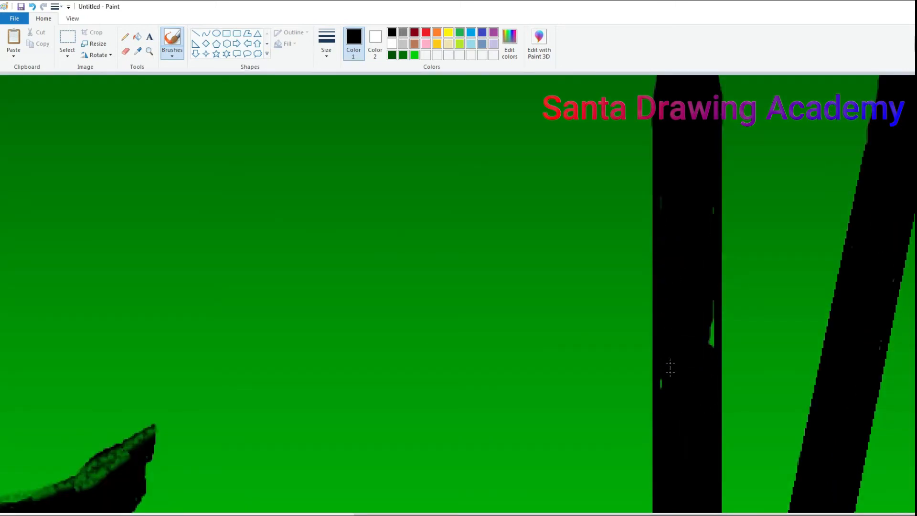
{"action": "scroll", "coordinate": [667, 217], "scroll_direction": "down", "scroll_amount": 6}
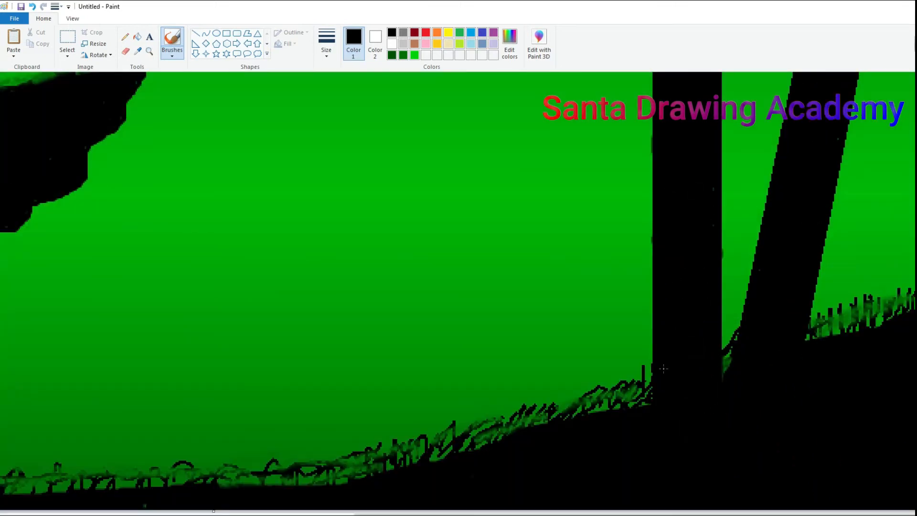
{"action": "scroll", "coordinate": [662, 368], "scroll_direction": "up", "scroll_amount": 6}
{"action": "scroll", "coordinate": [660, 364], "scroll_direction": "down", "scroll_amount": 6}
{"action": "scroll", "coordinate": [659, 364], "scroll_direction": "up", "scroll_amount": 6}
Step: Examine both trunks and the surrounding landscape at a lower zoom level
{"action": "left_click", "coordinate": [889, 514]}
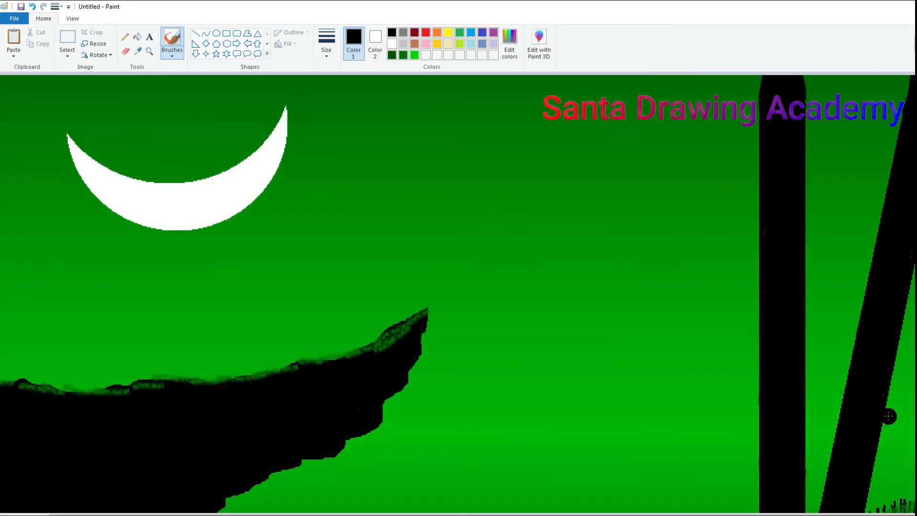
{"action": "scroll", "coordinate": [889, 416], "scroll_direction": "down", "scroll_amount": 5}
{"action": "left_click", "coordinate": [889, 514]}
{"action": "left_click", "coordinate": [911, 514]}
{"action": "scroll", "coordinate": [912, 464], "scroll_direction": "down", "scroll_amount": 5}
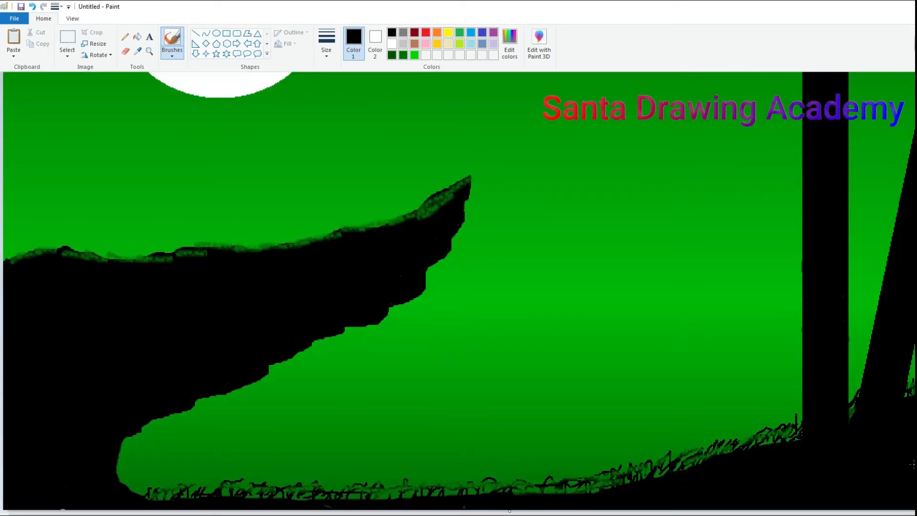
{"action": "scroll", "coordinate": [913, 464], "scroll_direction": "up", "scroll_amount": 3}
{"action": "left_click_drag", "start_coordinate": [404, 515], "coordinate": [573, 514]}
{"action": "scroll", "coordinate": [886, 486], "scroll_direction": "down", "scroll_amount": 3}
{"action": "scroll", "coordinate": [886, 486], "scroll_direction": "up", "scroll_amount": 3}
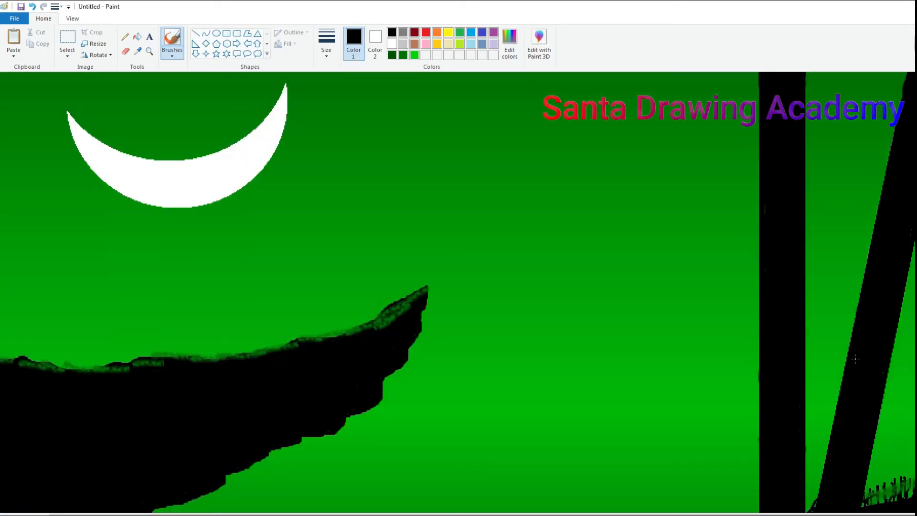
Step: Paint a dark green Crayon highlight on the left edge of the vertical trunk near its base
{"action": "left_click", "coordinate": [181, 57]}
{"action": "left_click", "coordinate": [191, 94]}
{"action": "left_click", "coordinate": [403, 54]}
{"action": "left_click", "coordinate": [326, 51]}
{"action": "left_click", "coordinate": [324, 99]}
{"action": "left_click", "coordinate": [330, 53]}
{"action": "scroll", "coordinate": [831, 253], "scroll_direction": "up", "scroll_amount": 1}
{"action": "scroll", "coordinate": [832, 252], "scroll_direction": "down", "scroll_amount": 3}
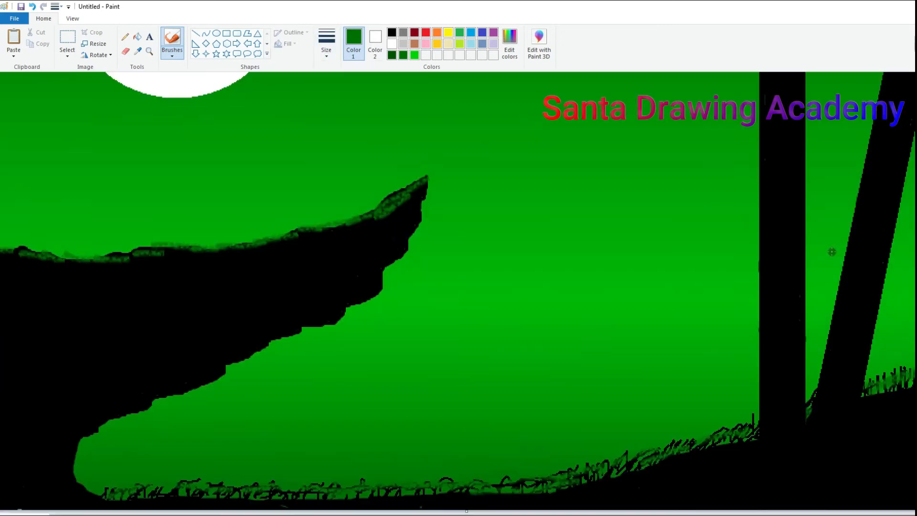
{"action": "mouse_move", "coordinate": [770, 332]}
{"action": "left_mouse_down"}
{"action": "mouse_move", "coordinate": [767, 369]}
{"action": "mouse_move", "coordinate": [785, 352]}
{"action": "mouse_move", "coordinate": [773, 386]}
{"action": "left_mouse_up"}
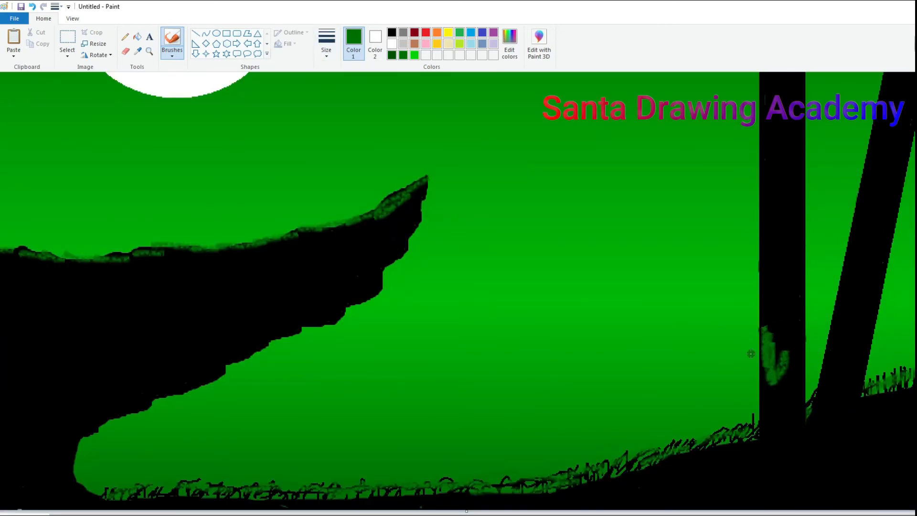
{"action": "key", "text": "ctrl+z"}
{"action": "left_click_drag", "start_coordinate": [765, 328], "coordinate": [766, 396]}
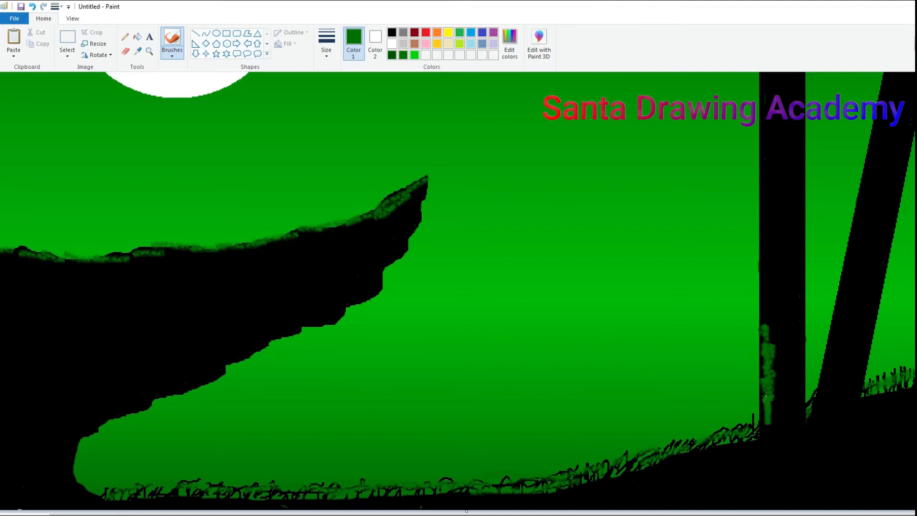
Step: Add separate dark green highlight patches along the vertical trunk's left edge up to its top
{"action": "scroll", "coordinate": [786, 327], "scroll_direction": "up", "scroll_amount": 3}
{"action": "mouse_move", "coordinate": [766, 364]}
{"action": "left_mouse_down"}
{"action": "mouse_move", "coordinate": [764, 267]}
{"action": "mouse_move", "coordinate": [768, 339]}
{"action": "left_mouse_up"}
{"action": "mouse_move", "coordinate": [768, 123]}
{"action": "left_mouse_down"}
{"action": "mouse_move", "coordinate": [765, 155]}
{"action": "mouse_move", "coordinate": [765, 95]}
{"action": "mouse_move", "coordinate": [773, 170]}
{"action": "left_mouse_up"}
{"action": "scroll", "coordinate": [768, 304], "scroll_direction": "down", "scroll_amount": 3}
{"action": "scroll", "coordinate": [768, 306], "scroll_direction": "up", "scroll_amount": 3}
{"action": "key", "text": "ctrl+z"}
{"action": "key", "text": "ctrl+z"}
{"action": "scroll", "coordinate": [771, 311], "scroll_direction": "down", "scroll_amount": 3}
{"action": "mouse_move", "coordinate": [766, 224]}
{"action": "left_mouse_down"}
{"action": "mouse_move", "coordinate": [754, 179]}
{"action": "mouse_move", "coordinate": [767, 253]}
{"action": "left_mouse_up"}
{"action": "key", "text": "ctrl+z"}
{"action": "scroll", "coordinate": [769, 216], "scroll_direction": "up", "scroll_amount": 3}
{"action": "mouse_move", "coordinate": [769, 216]}
{"action": "left_mouse_down"}
{"action": "mouse_move", "coordinate": [764, 239]}
{"action": "mouse_move", "coordinate": [763, 181]}
{"action": "left_mouse_up"}
{"action": "left_click_drag", "start_coordinate": [771, 123], "coordinate": [770, 94]}
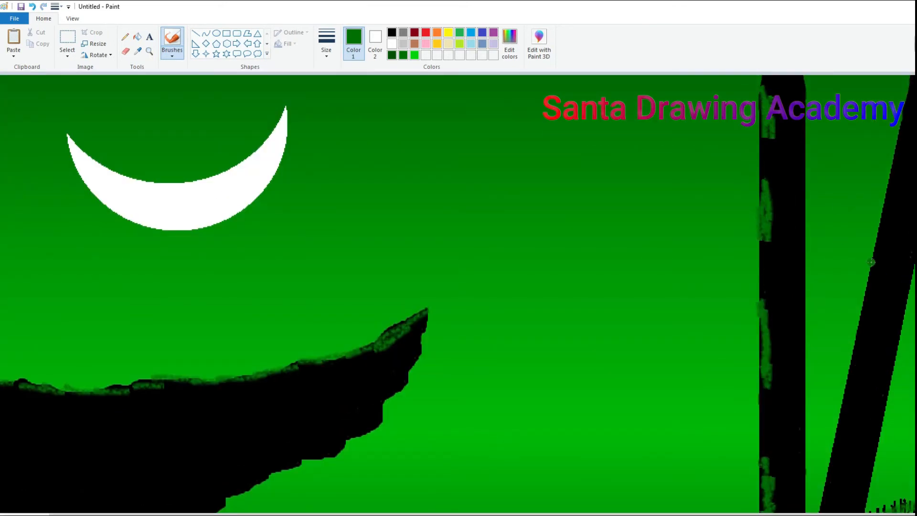
{"action": "scroll", "coordinate": [871, 261], "scroll_direction": "down", "scroll_amount": 3}
{"action": "left_click_drag", "start_coordinate": [769, 404], "coordinate": [770, 442]}
Step: Paint dark green highlight patches along both edges of the leaning trunk
{"action": "mouse_move", "coordinate": [884, 294]}
{"action": "left_mouse_down"}
{"action": "mouse_move", "coordinate": [849, 421]}
{"action": "mouse_move", "coordinate": [891, 349]}
{"action": "mouse_move", "coordinate": [886, 336]}
{"action": "left_mouse_up"}
{"action": "scroll", "coordinate": [849, 421], "scroll_direction": "up", "scroll_amount": 3}
{"action": "mouse_move", "coordinate": [899, 204]}
{"action": "left_mouse_down"}
{"action": "mouse_move", "coordinate": [880, 261]}
{"action": "mouse_move", "coordinate": [891, 201]}
{"action": "mouse_move", "coordinate": [896, 247]}
{"action": "left_mouse_up"}
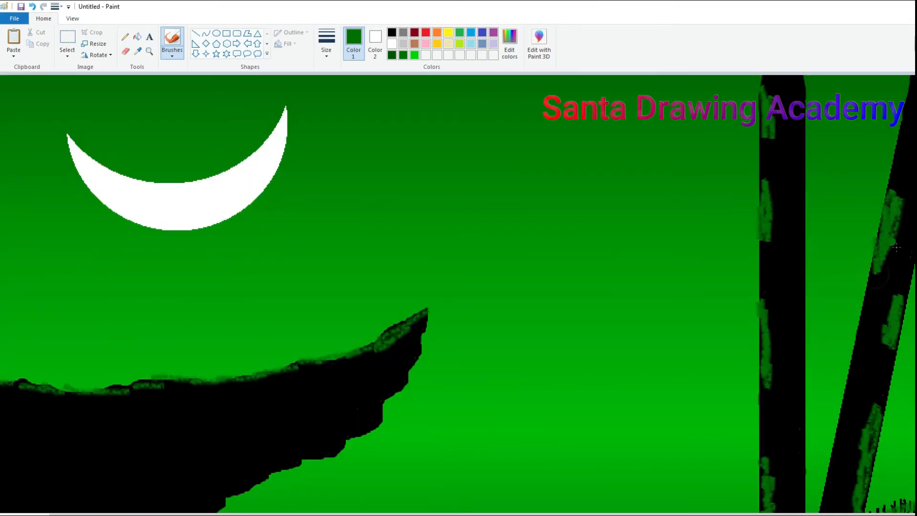
Step: Draw two forked black branches reaching left from the vertical trunk's upper part with the Crayon
{"action": "left_click", "coordinate": [172, 56]}
{"action": "left_click", "coordinate": [198, 100]}
{"action": "left_click", "coordinate": [392, 32]}
{"action": "mouse_move", "coordinate": [758, 167]}
{"action": "left_mouse_down"}
{"action": "mouse_move", "coordinate": [679, 113]}
{"action": "mouse_move", "coordinate": [746, 156]}
{"action": "mouse_move", "coordinate": [742, 143]}
{"action": "mouse_move", "coordinate": [675, 113]}
{"action": "mouse_move", "coordinate": [725, 132]}
{"action": "mouse_move", "coordinate": [684, 78]}
{"action": "mouse_move", "coordinate": [739, 153]}
{"action": "mouse_move", "coordinate": [755, 157]}
{"action": "mouse_move", "coordinate": [738, 136]}
{"action": "left_mouse_up"}
{"action": "mouse_move", "coordinate": [766, 282]}
{"action": "left_mouse_down"}
{"action": "mouse_move", "coordinate": [671, 199]}
{"action": "mouse_move", "coordinate": [764, 281]}
{"action": "mouse_move", "coordinate": [677, 201]}
{"action": "mouse_move", "coordinate": [716, 219]}
{"action": "mouse_move", "coordinate": [768, 263]}
{"action": "mouse_move", "coordinate": [661, 190]}
{"action": "mouse_move", "coordinate": [728, 224]}
{"action": "mouse_move", "coordinate": [698, 222]}
{"action": "mouse_move", "coordinate": [725, 237]}
{"action": "mouse_move", "coordinate": [760, 289]}
{"action": "left_mouse_up"}
{"action": "mouse_move", "coordinate": [670, 196]}
{"action": "left_mouse_down"}
{"action": "mouse_move", "coordinate": [621, 171]}
{"action": "mouse_move", "coordinate": [657, 191]}
{"action": "mouse_move", "coordinate": [634, 149]}
{"action": "mouse_move", "coordinate": [664, 189]}
{"action": "left_mouse_up"}
{"action": "left_click_drag", "start_coordinate": [701, 220], "coordinate": [596, 204]}
{"action": "left_click_drag", "start_coordinate": [597, 204], "coordinate": [709, 230]}
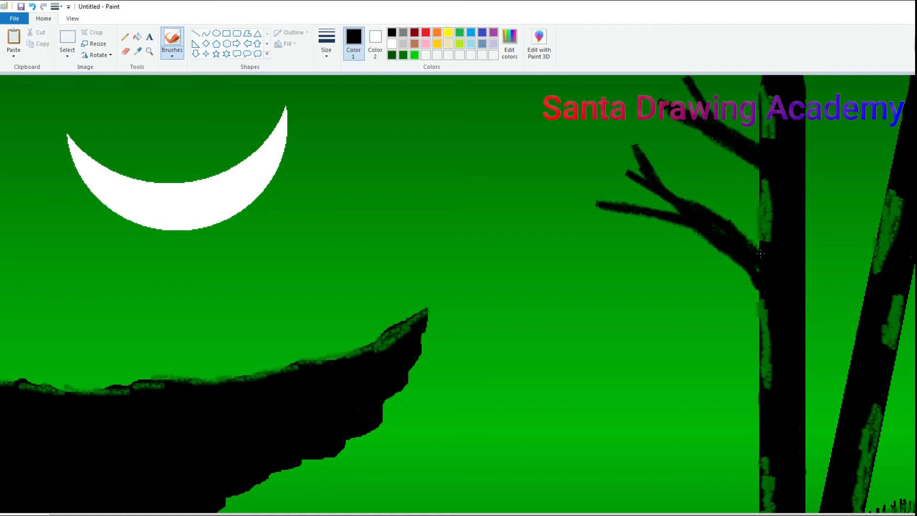
Step: Draw a forked black branch reaching left from the vertical trunk's lower part, below the two existing branches
{"action": "scroll", "coordinate": [782, 323], "scroll_direction": "down", "scroll_amount": 3}
{"action": "mouse_move", "coordinate": [758, 330]}
{"action": "left_mouse_down"}
{"action": "mouse_move", "coordinate": [685, 259]}
{"action": "mouse_move", "coordinate": [745, 307]}
{"action": "mouse_move", "coordinate": [719, 270]}
{"action": "mouse_move", "coordinate": [662, 238]}
{"action": "mouse_move", "coordinate": [737, 277]}
{"action": "mouse_move", "coordinate": [763, 313]}
{"action": "mouse_move", "coordinate": [746, 289]}
{"action": "mouse_move", "coordinate": [637, 218]}
{"action": "mouse_move", "coordinate": [715, 274]}
{"action": "mouse_move", "coordinate": [673, 242]}
{"action": "left_mouse_up"}
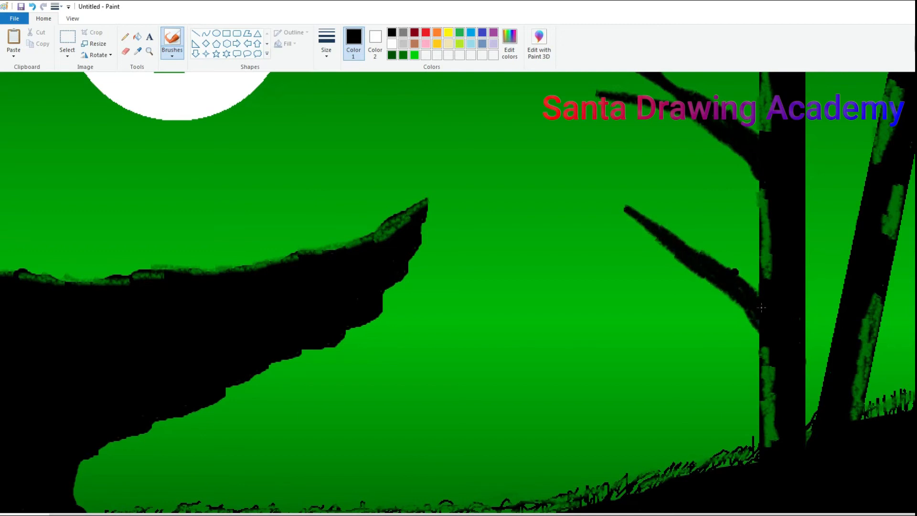
{"action": "scroll", "coordinate": [762, 307], "scroll_direction": "up", "scroll_amount": 3}
{"action": "mouse_move", "coordinate": [700, 361]}
{"action": "left_mouse_down"}
{"action": "mouse_move", "coordinate": [651, 266]}
{"action": "mouse_move", "coordinate": [692, 348]}
{"action": "mouse_move", "coordinate": [675, 307]}
{"action": "mouse_move", "coordinate": [686, 322]}
{"action": "left_mouse_up"}
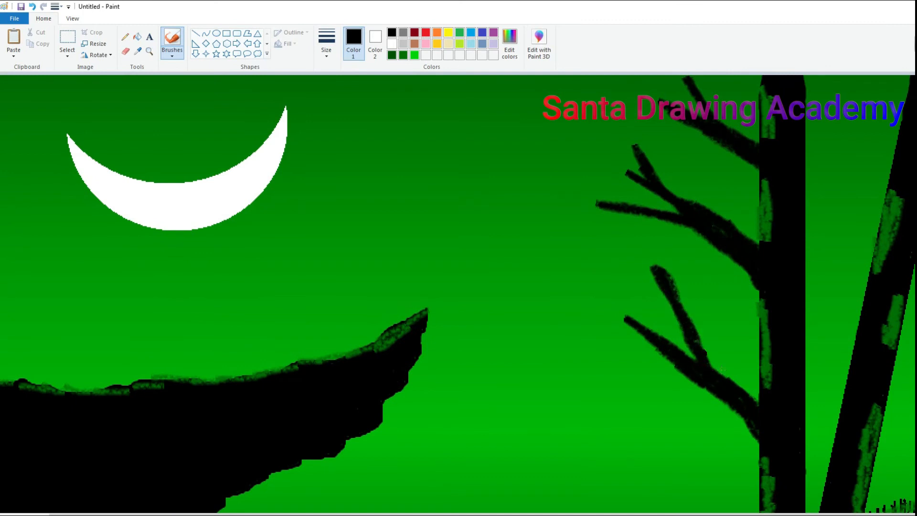
{"action": "key", "text": "ctrl+z"}
{"action": "mouse_move", "coordinate": [719, 369]}
{"action": "left_mouse_down"}
{"action": "mouse_move", "coordinate": [640, 268]}
{"action": "mouse_move", "coordinate": [687, 325]}
{"action": "mouse_move", "coordinate": [709, 374]}
{"action": "mouse_move", "coordinate": [694, 357]}
{"action": "mouse_move", "coordinate": [725, 379]}
{"action": "mouse_move", "coordinate": [705, 364]}
{"action": "mouse_move", "coordinate": [696, 327]}
{"action": "mouse_move", "coordinate": [705, 355]}
{"action": "mouse_move", "coordinate": [648, 281]}
{"action": "mouse_move", "coordinate": [715, 356]}
{"action": "mouse_move", "coordinate": [721, 376]}
{"action": "mouse_move", "coordinate": [680, 302]}
{"action": "mouse_move", "coordinate": [645, 273]}
{"action": "mouse_move", "coordinate": [702, 346]}
{"action": "mouse_move", "coordinate": [682, 305]}
{"action": "mouse_move", "coordinate": [694, 331]}
{"action": "left_mouse_up"}
{"action": "key", "text": "ctrl+z"}
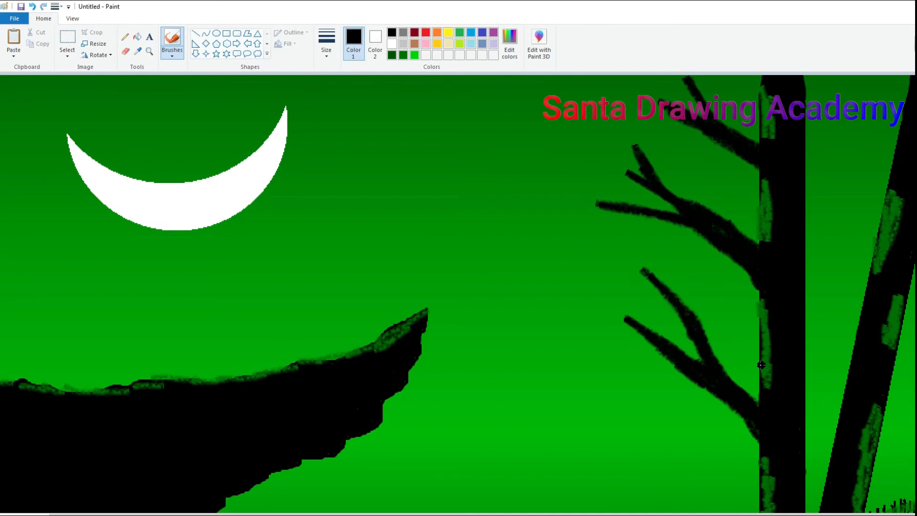
Step: Draw forked black branches on both sides of the leaning trunk, from its middle up to its top
{"action": "scroll", "coordinate": [761, 365], "scroll_direction": "down", "scroll_amount": 3}
{"action": "scroll", "coordinate": [761, 365], "scroll_direction": "down", "scroll_amount": 2}
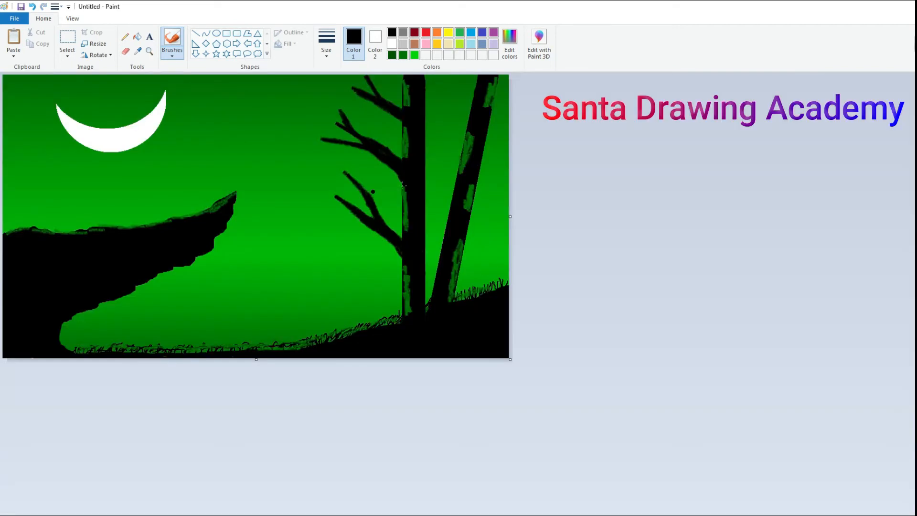
{"action": "mouse_move", "coordinate": [474, 220]}
{"action": "left_mouse_down"}
{"action": "mouse_move", "coordinate": [504, 200]}
{"action": "mouse_move", "coordinate": [462, 228]}
{"action": "mouse_move", "coordinate": [510, 213]}
{"action": "mouse_move", "coordinate": [476, 223]}
{"action": "left_mouse_up"}
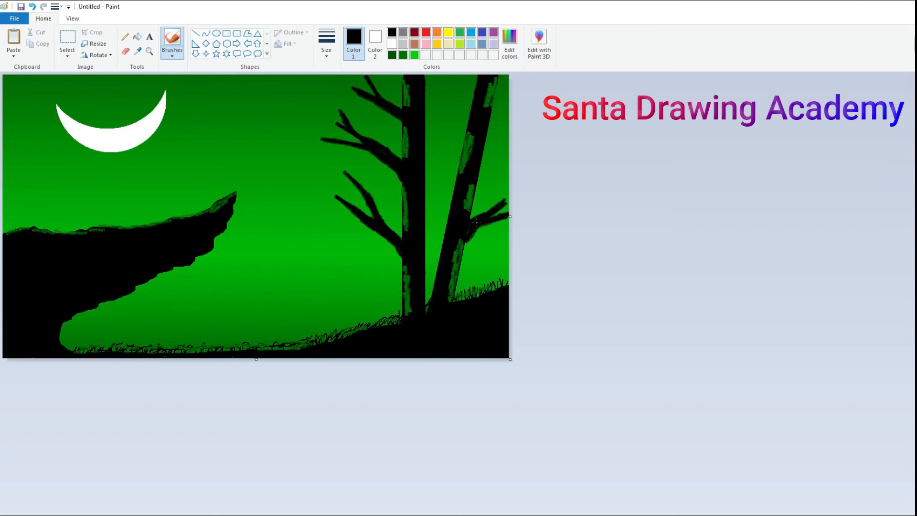
{"action": "mouse_move", "coordinate": [438, 97]}
{"action": "left_mouse_down"}
{"action": "mouse_move", "coordinate": [469, 122]}
{"action": "mouse_move", "coordinate": [437, 95]}
{"action": "mouse_move", "coordinate": [466, 119]}
{"action": "mouse_move", "coordinate": [446, 83]}
{"action": "left_mouse_up"}
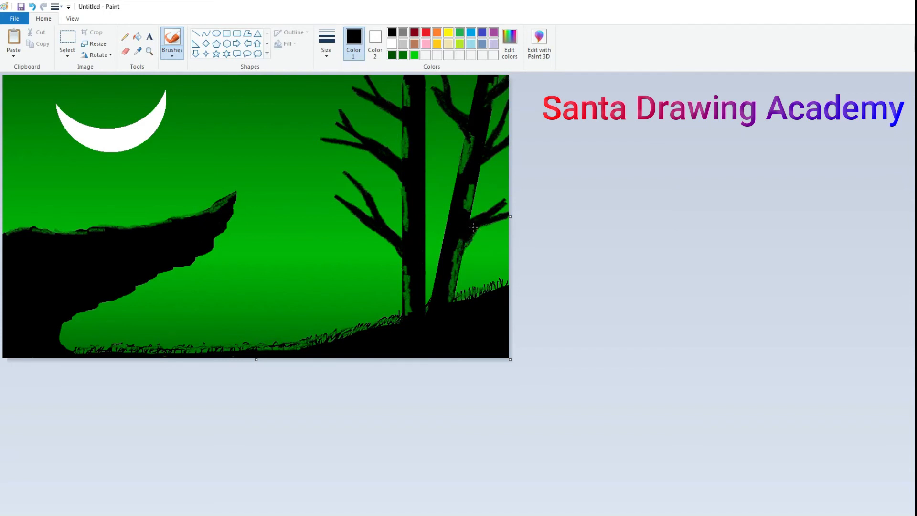
Step: Repaint dark green highlight patches on the leaning and vertical trunks around the places where the branches join
{"action": "left_click", "coordinate": [403, 55]}
{"action": "left_click_drag", "start_coordinate": [460, 251], "coordinate": [472, 230]}
{"action": "left_click_drag", "start_coordinate": [469, 169], "coordinate": [469, 129]}
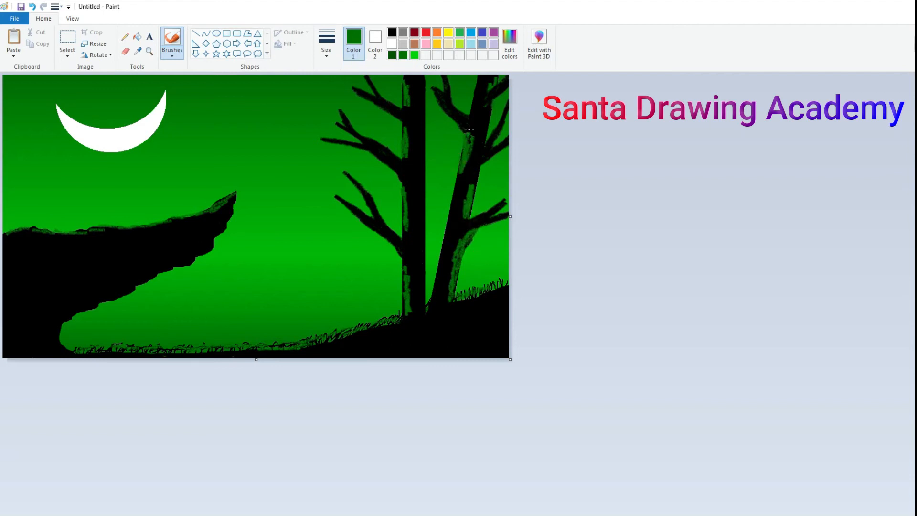
{"action": "left_click_drag", "start_coordinate": [489, 85], "coordinate": [493, 76]}
{"action": "key", "text": "ctrl+z"}
{"action": "left_click_drag", "start_coordinate": [407, 129], "coordinate": [405, 154]}
{"action": "left_click_drag", "start_coordinate": [404, 192], "coordinate": [407, 233]}
{"action": "left_click_drag", "start_coordinate": [407, 86], "coordinate": [407, 75]}
Step: Paint thin dark green highlights along the edges of the vertical trunk's branches and the leaning trunk's upper left branch with the thinnest brush size
{"action": "key", "text": "ctrl+Page_Up"}
{"action": "left_click", "coordinate": [325, 56]}
{"action": "left_click", "coordinate": [345, 74]}
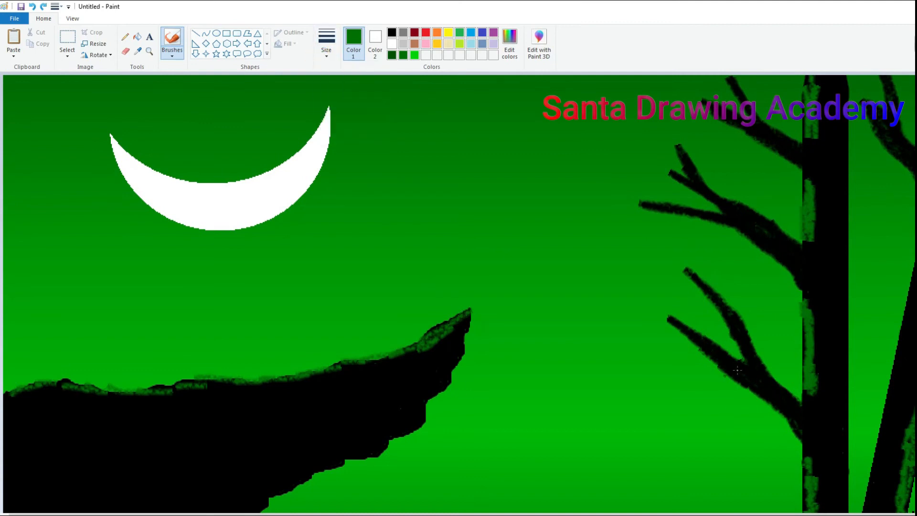
{"action": "mouse_move", "coordinate": [755, 350]}
{"action": "left_mouse_down"}
{"action": "mouse_move", "coordinate": [766, 377]}
{"action": "mouse_move", "coordinate": [796, 402]}
{"action": "left_mouse_up"}
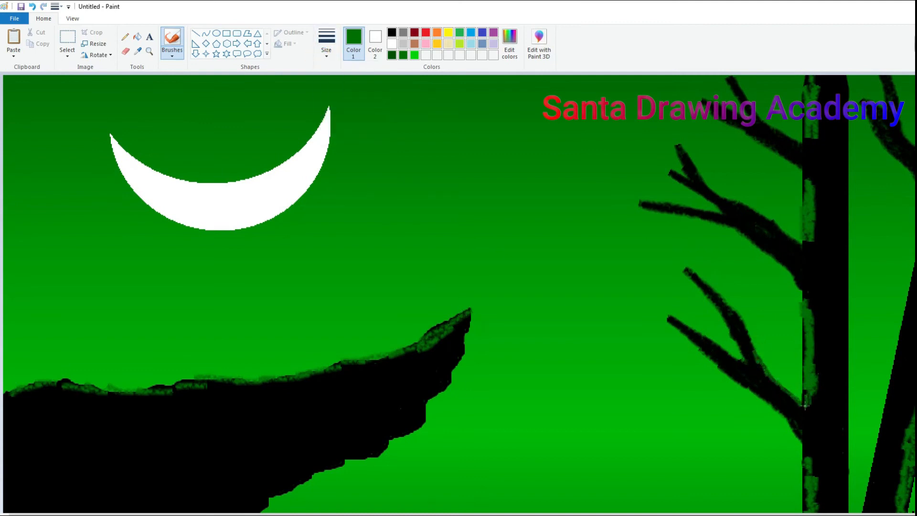
{"action": "mouse_move", "coordinate": [682, 146]}
{"action": "left_mouse_down"}
{"action": "mouse_move", "coordinate": [738, 209]}
{"action": "mouse_move", "coordinate": [782, 239]}
{"action": "left_mouse_up"}
{"action": "mouse_move", "coordinate": [731, 78]}
{"action": "left_mouse_down"}
{"action": "mouse_move", "coordinate": [746, 110]}
{"action": "mouse_move", "coordinate": [802, 142]}
{"action": "left_mouse_up"}
{"action": "left_click_drag", "start_coordinate": [711, 114], "coordinate": [810, 172]}
{"action": "left_click_drag", "start_coordinate": [888, 78], "coordinate": [915, 149]}
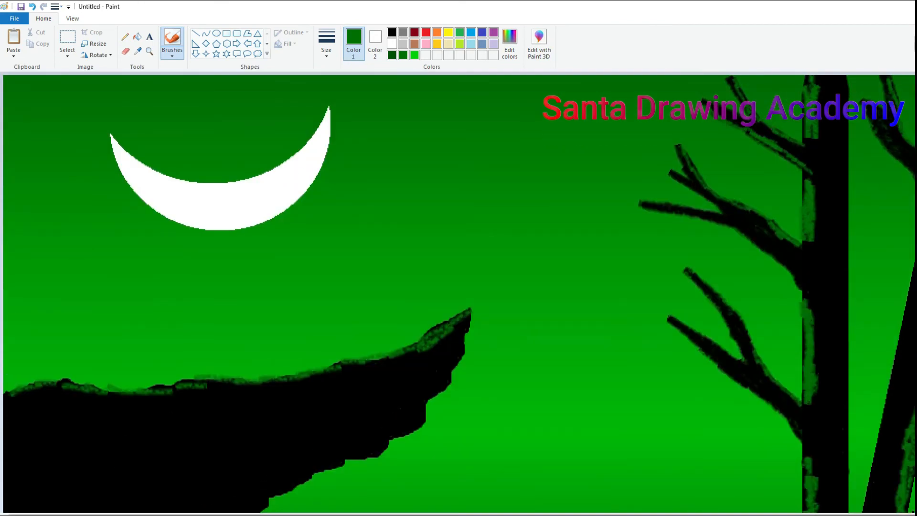
{"action": "scroll", "coordinate": [897, 358], "scroll_direction": "down", "scroll_amount": 3}
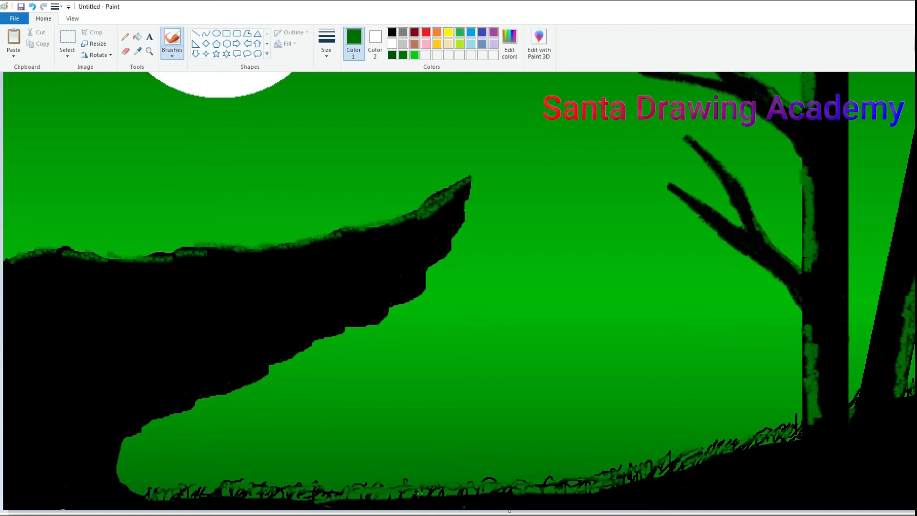
{"action": "scroll", "coordinate": [352, 318], "scroll_direction": "up", "scroll_amount": 3}
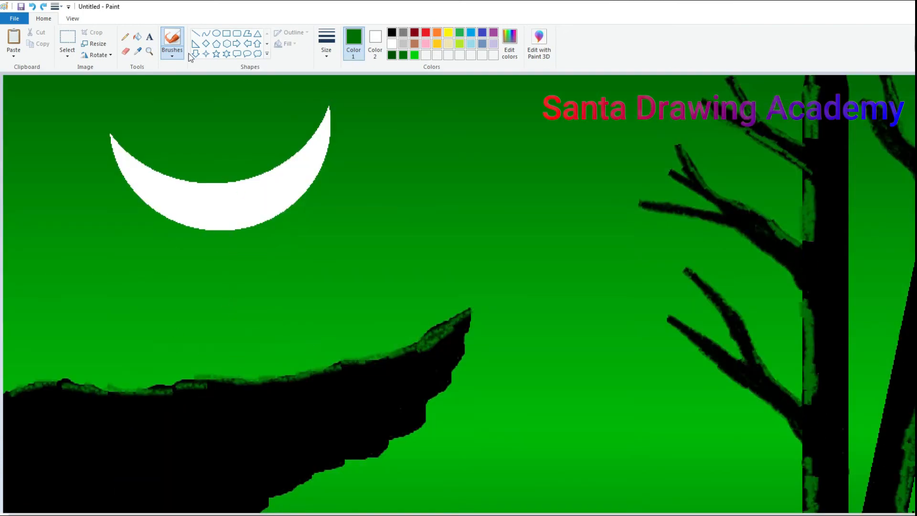
Step: Draw a thick black vertical line as a post standing on the cliff beneath the moon
{"action": "left_click", "coordinate": [197, 33]}
{"action": "left_click", "coordinate": [326, 55]}
{"action": "left_click", "coordinate": [344, 136]}
{"action": "left_click_drag", "start_coordinate": [250, 306], "coordinate": [249, 384]}
{"action": "left_click", "coordinate": [392, 32]}
{"action": "left_click", "coordinate": [327, 46]}
{"action": "left_click", "coordinate": [344, 128]}
{"action": "mouse_move", "coordinate": [252, 305]}
{"action": "left_mouse_down"}
{"action": "mouse_move", "coordinate": [250, 297]}
{"action": "mouse_move", "coordinate": [250, 309]}
{"action": "left_mouse_up"}
{"action": "left_click", "coordinate": [283, 405]}
{"action": "left_click", "coordinate": [217, 33]}
{"action": "left_click_drag", "start_coordinate": [165, 274], "coordinate": [325, 308]}
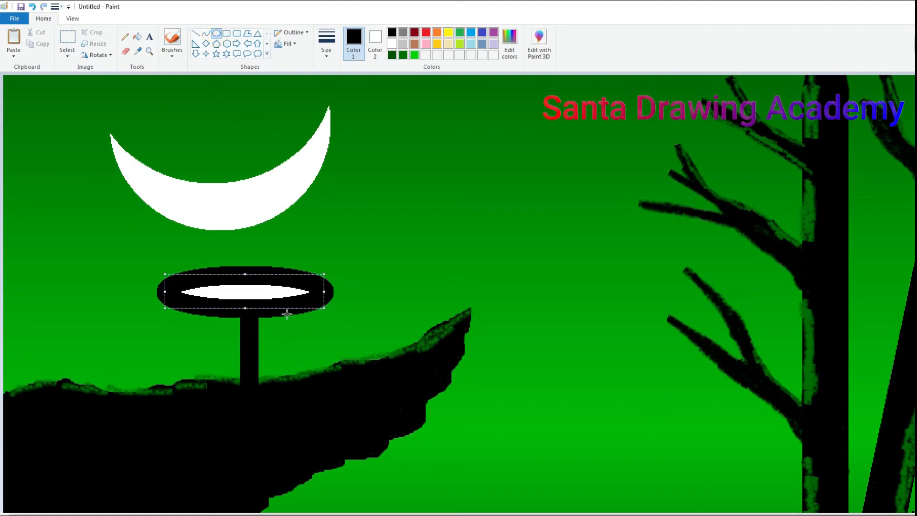
{"action": "key", "text": "ctrl+z"}
Step: Draw a thick black curve bent into a peaked roof resting on top of the post, with its longer slope to the right
{"action": "left_click", "coordinate": [206, 33]}
{"action": "mouse_move", "coordinate": [180, 300]}
{"action": "left_mouse_down"}
{"action": "mouse_move", "coordinate": [314, 266]}
{"action": "mouse_move", "coordinate": [327, 290]}
{"action": "left_mouse_up"}
{"action": "left_click_drag", "start_coordinate": [243, 291], "coordinate": [244, 252]}
{"action": "left_click", "coordinate": [191, 290]}
{"action": "left_click_drag", "start_coordinate": [199, 288], "coordinate": [229, 297]}
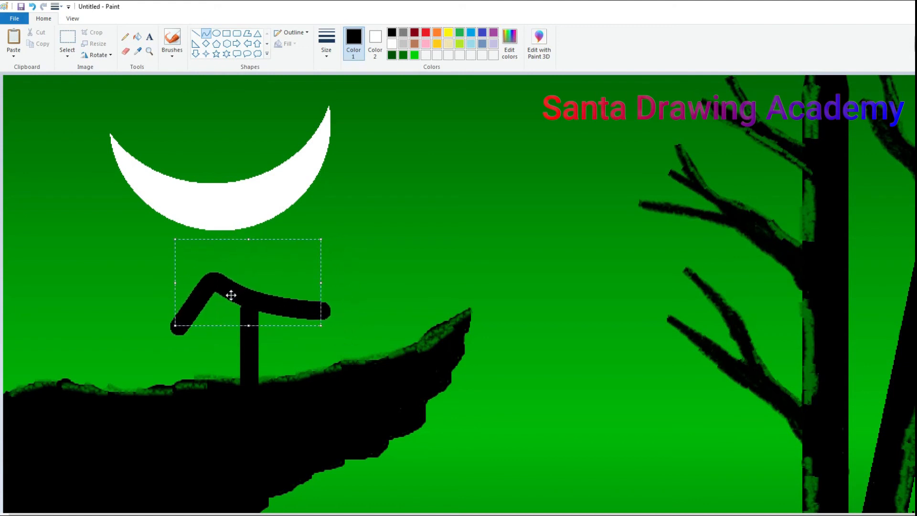
{"action": "left_click", "coordinate": [361, 287]}
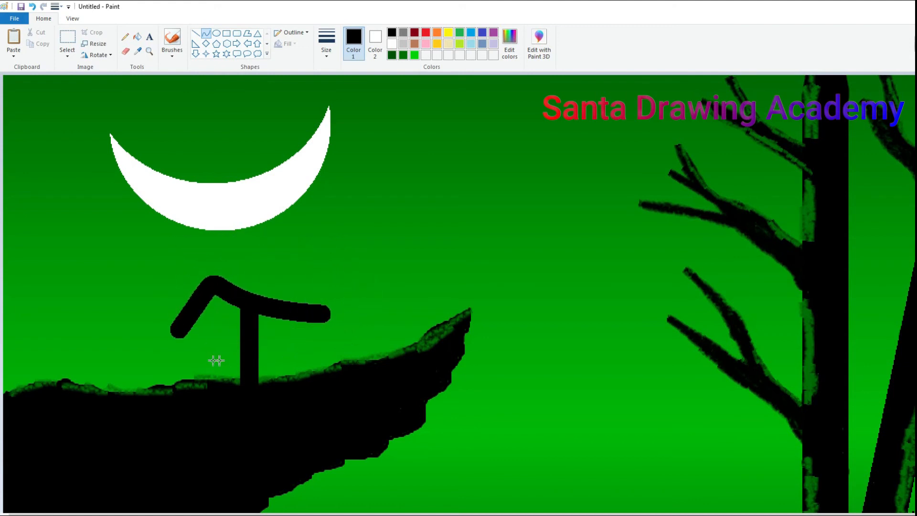
Step: Draw a low black rectangle across the post's base on the cliff and thin its outline
{"action": "left_click", "coordinate": [226, 36]}
{"action": "left_click_drag", "start_coordinate": [202, 360], "coordinate": [296, 388]}
{"action": "key", "text": "ctrl+minus"}
{"action": "key", "text": "ctrl+minus"}
{"action": "key", "text": "ctrl+minus"}
{"action": "key", "text": "ctrl+minus"}
{"action": "key", "text": "ctrl+minus"}
{"action": "key", "text": "ctrl+minus"}
{"action": "key", "text": "ctrl+minus"}
{"action": "key", "text": "ctrl+minus"}
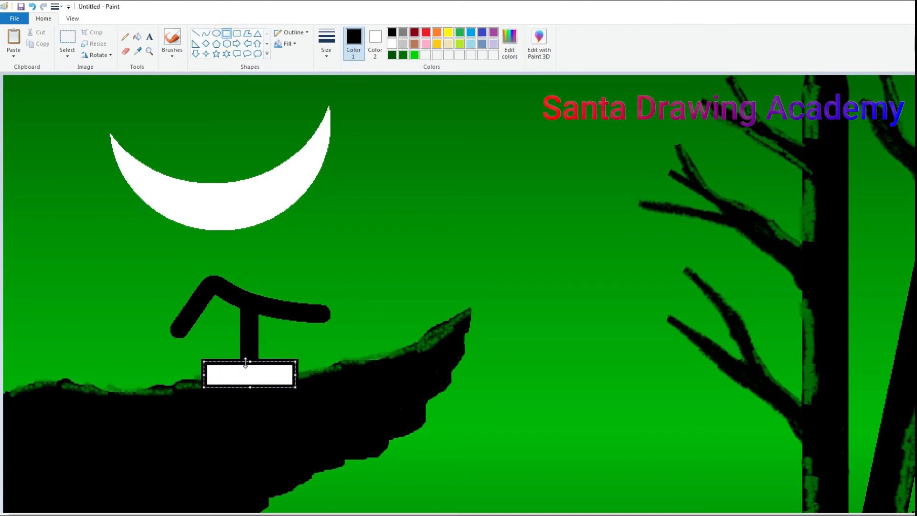
Step: Set the rectangle at the post's base to no fill with an outline and place it
{"action": "left_click", "coordinate": [305, 32]}
{"action": "left_click", "coordinate": [303, 70]}
{"action": "left_click", "coordinate": [302, 32]}
{"action": "left_click", "coordinate": [299, 58]}
{"action": "left_click", "coordinate": [307, 33]}
{"action": "left_click", "coordinate": [302, 57]}
{"action": "left_click", "coordinate": [292, 43]}
{"action": "left_click", "coordinate": [297, 58]}
{"action": "left_click", "coordinate": [306, 34]}
{"action": "left_click", "coordinate": [303, 59]}
{"action": "left_click", "coordinate": [273, 402]}
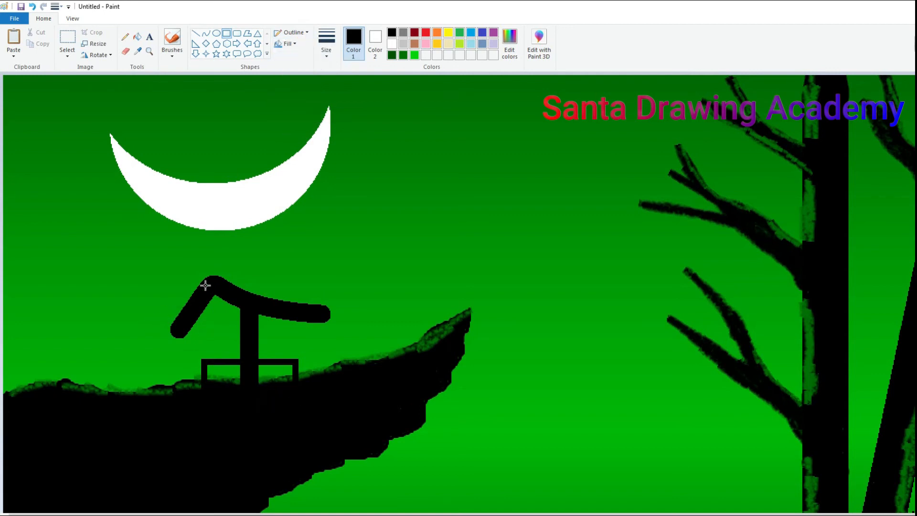
Step: Paint dark green brush highlights along the upper edges of both slopes of the roof
{"action": "left_click", "coordinate": [172, 54]}
{"action": "left_click", "coordinate": [178, 72]}
{"action": "left_click", "coordinate": [404, 55]}
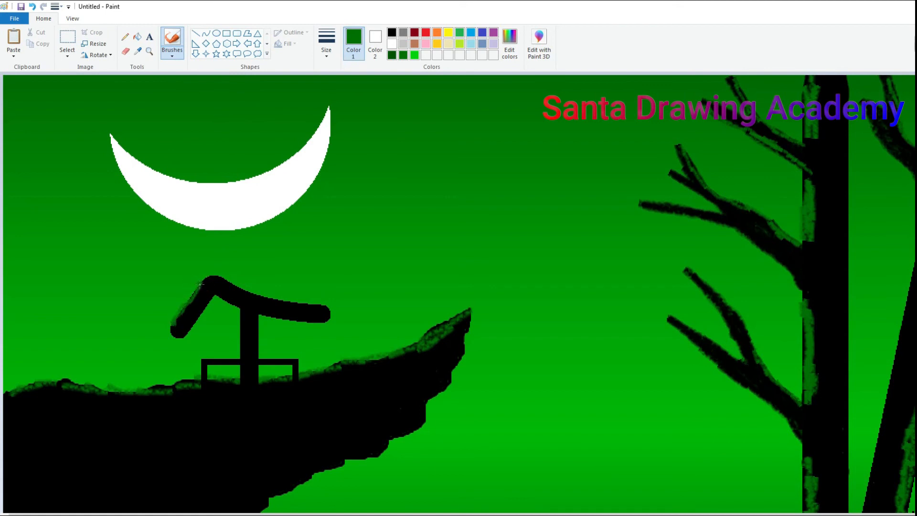
{"action": "key", "text": "ctrl+z"}
{"action": "scroll", "coordinate": [484, 394], "scroll_direction": "up", "scroll_amount": 1}
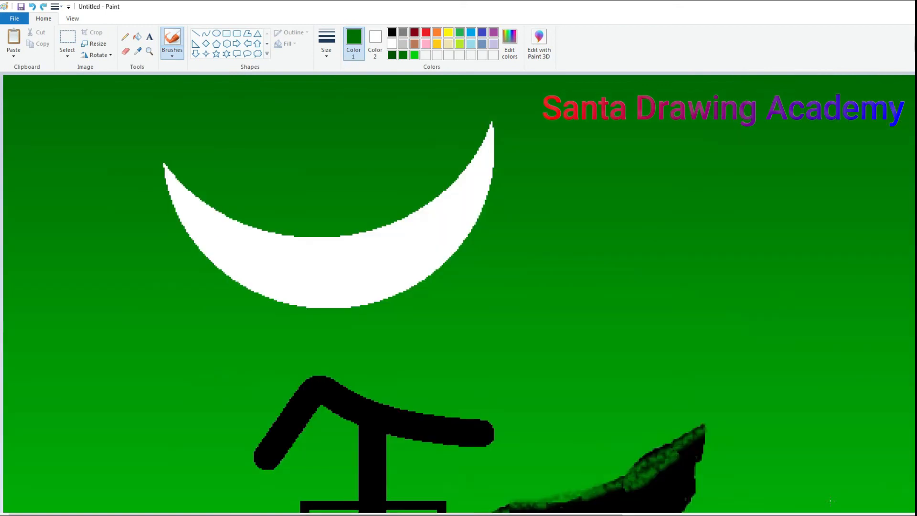
{"action": "scroll", "coordinate": [485, 394], "scroll_direction": "down", "scroll_amount": 2}
{"action": "scroll", "coordinate": [470, 388], "scroll_direction": "up", "scroll_amount": 1}
{"action": "left_click_drag", "start_coordinate": [355, 314], "coordinate": [369, 325]}
{"action": "mouse_move", "coordinate": [323, 268]}
{"action": "left_mouse_down"}
{"action": "mouse_move", "coordinate": [316, 268]}
{"action": "mouse_move", "coordinate": [436, 309]}
{"action": "left_mouse_up"}
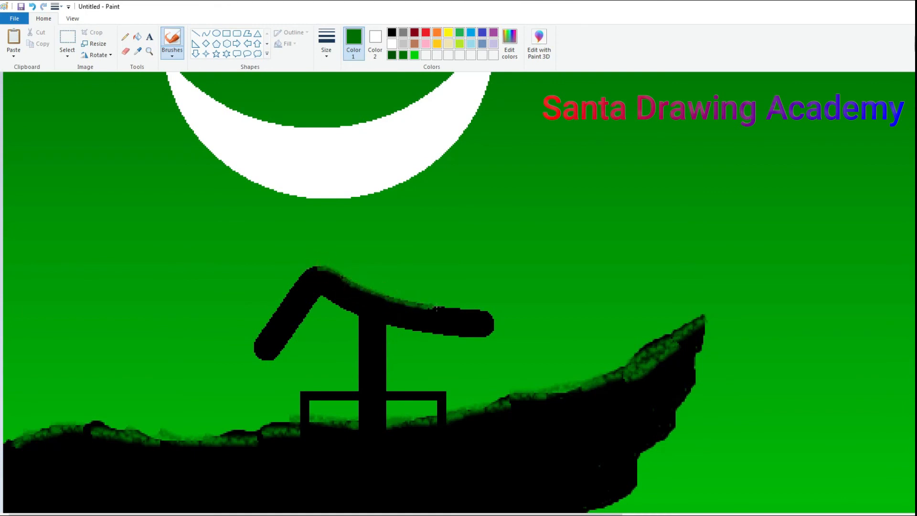
{"action": "left_click_drag", "start_coordinate": [288, 298], "coordinate": [268, 326]}
{"action": "left_click_drag", "start_coordinate": [309, 268], "coordinate": [258, 340]}
Step: Sketch thin black grass blades along the cliff's top edge on both sides of the hut with the Pencil
{"action": "left_click", "coordinate": [125, 37]}
{"action": "left_click", "coordinate": [393, 32]}
{"action": "left_click", "coordinate": [327, 57]}
{"action": "left_click", "coordinate": [337, 132]}
{"action": "mouse_move", "coordinate": [10, 436]}
{"action": "left_mouse_down"}
{"action": "mouse_move", "coordinate": [113, 415]}
{"action": "mouse_move", "coordinate": [206, 433]}
{"action": "mouse_move", "coordinate": [270, 415]}
{"action": "mouse_move", "coordinate": [302, 419]}
{"action": "left_mouse_up"}
{"action": "mouse_move", "coordinate": [457, 417]}
{"action": "left_mouse_down"}
{"action": "mouse_move", "coordinate": [516, 388]}
{"action": "mouse_move", "coordinate": [567, 392]}
{"action": "mouse_move", "coordinate": [679, 322]}
{"action": "left_mouse_up"}
Step: Sketch short black grass strands hanging from the cliff's underside, from its tip down to its base
{"action": "scroll", "coordinate": [697, 315], "scroll_direction": "down", "scroll_amount": 5}
{"action": "mouse_move", "coordinate": [703, 117]}
{"action": "left_mouse_down"}
{"action": "mouse_move", "coordinate": [675, 201]}
{"action": "mouse_move", "coordinate": [691, 177]}
{"action": "mouse_move", "coordinate": [640, 231]}
{"action": "mouse_move", "coordinate": [654, 230]}
{"action": "left_mouse_up"}
{"action": "mouse_move", "coordinate": [611, 282]}
{"action": "left_mouse_down"}
{"action": "mouse_move", "coordinate": [579, 315]}
{"action": "mouse_move", "coordinate": [519, 323]}
{"action": "mouse_move", "coordinate": [463, 344]}
{"action": "mouse_move", "coordinate": [437, 375]}
{"action": "mouse_move", "coordinate": [442, 364]}
{"action": "mouse_move", "coordinate": [411, 370]}
{"action": "left_mouse_up"}
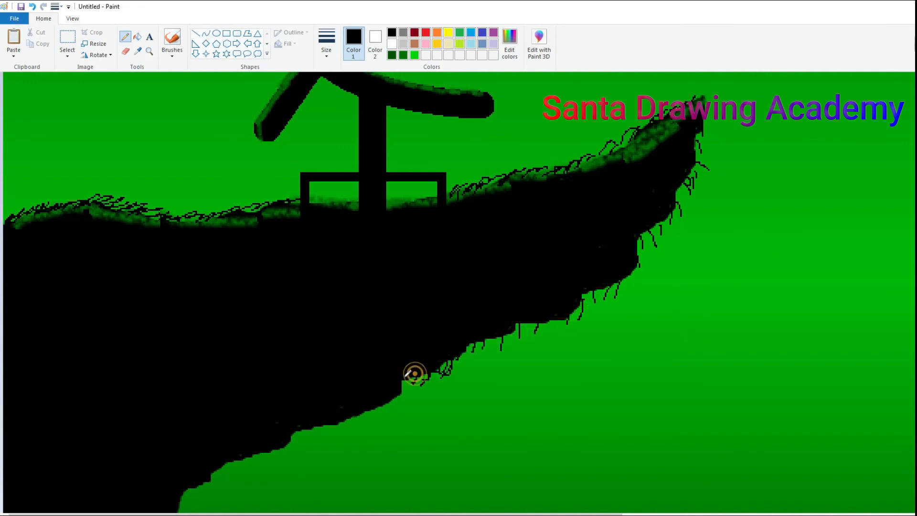
{"action": "scroll", "coordinate": [195, 389], "scroll_direction": "down", "scroll_amount": 2}
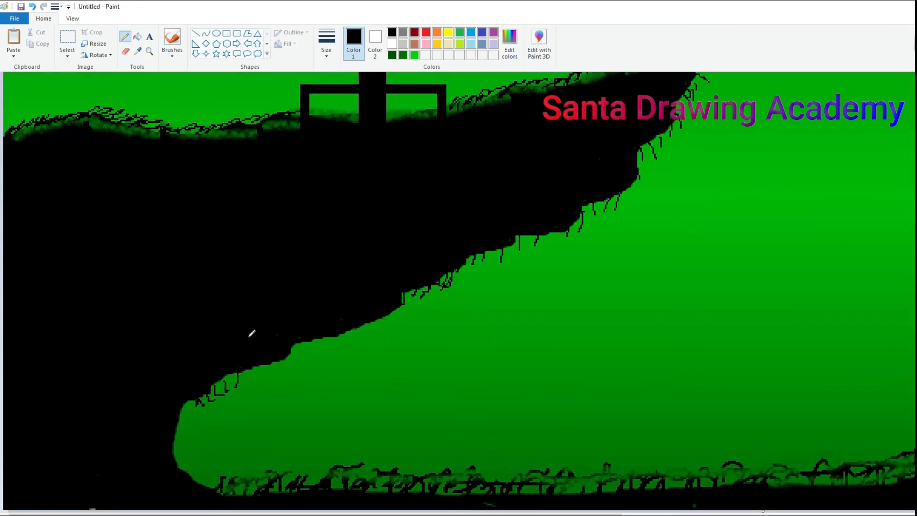
{"action": "scroll", "coordinate": [410, 319], "scroll_direction": "up", "scroll_amount": 5}
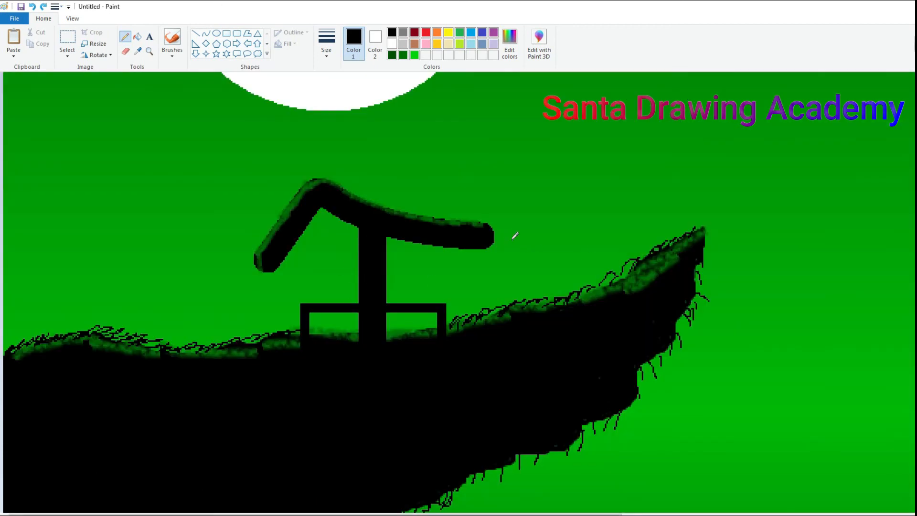
Step: Draw small white four-point stars with a solid colour fill around the moon, across the sky and between the trees
{"action": "scroll", "coordinate": [283, 144], "scroll_direction": "down", "scroll_amount": 2}
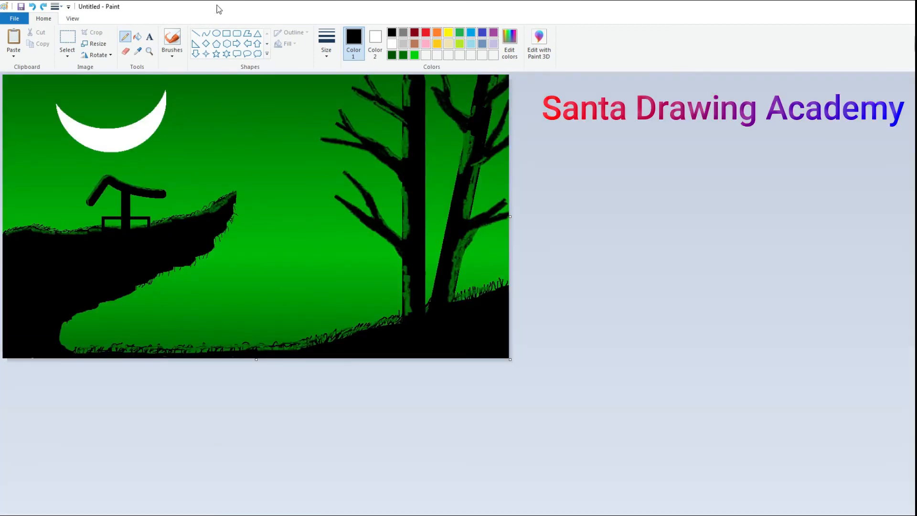
{"action": "left_click", "coordinate": [206, 53]}
{"action": "left_click", "coordinate": [289, 43]}
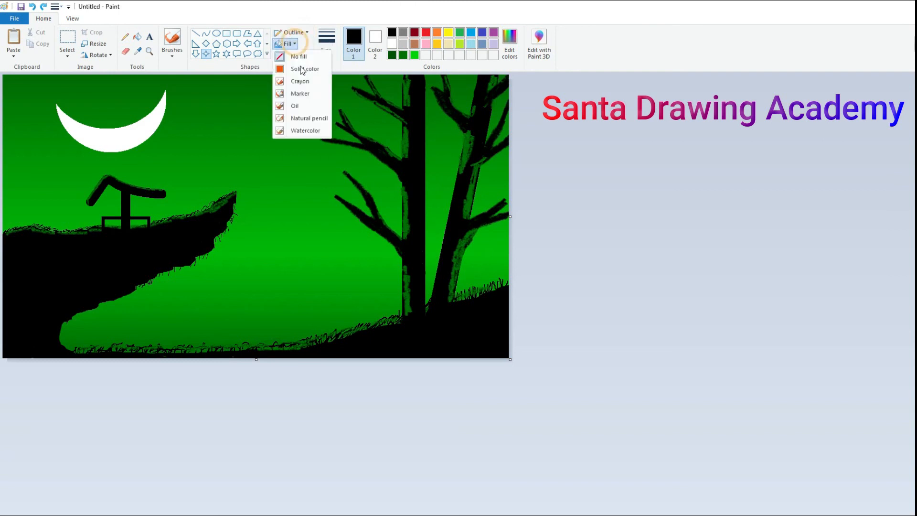
{"action": "left_click", "coordinate": [302, 69]}
{"action": "left_click_drag", "start_coordinate": [193, 112], "coordinate": [202, 120]}
{"action": "left_click_drag", "start_coordinate": [81, 83], "coordinate": [89, 92]}
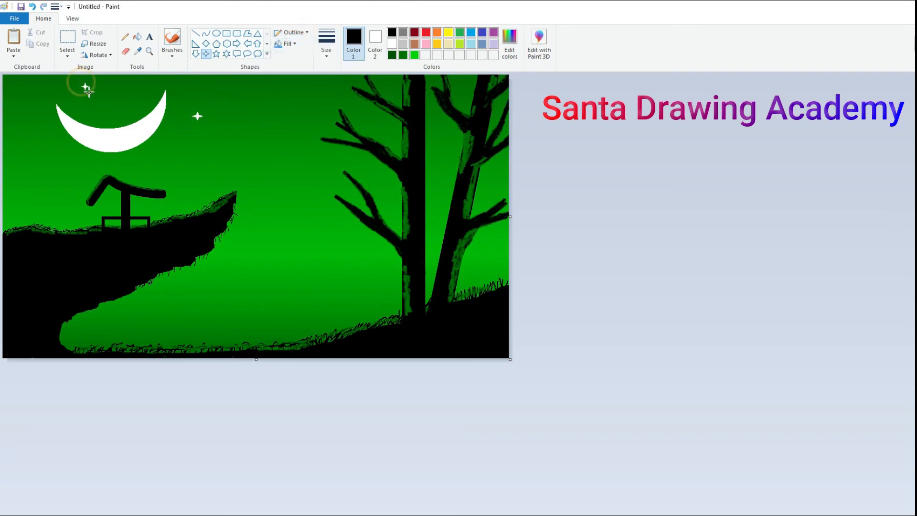
{"action": "left_click_drag", "start_coordinate": [306, 88], "coordinate": [317, 100]}
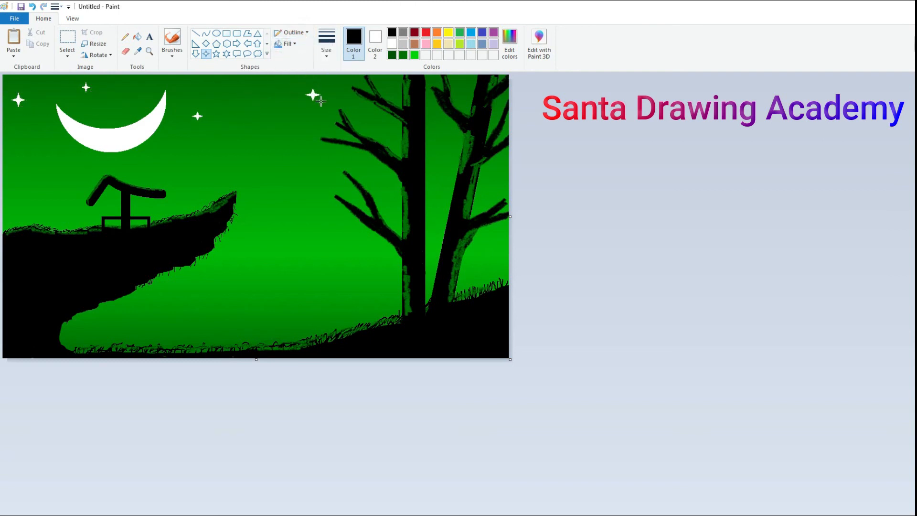
{"action": "left_click_drag", "start_coordinate": [215, 85], "coordinate": [231, 97]}
{"action": "left_click_drag", "start_coordinate": [460, 79], "coordinate": [466, 86]}
{"action": "left_click_drag", "start_coordinate": [441, 141], "coordinate": [450, 151]}
Step: Dot small white stars with the Pencil across the upper sky around the moon and between the branches
{"action": "left_click", "coordinate": [125, 36]}
{"action": "left_click", "coordinate": [327, 43]}
{"action": "left_click", "coordinate": [340, 112]}
{"action": "left_click", "coordinate": [392, 44]}
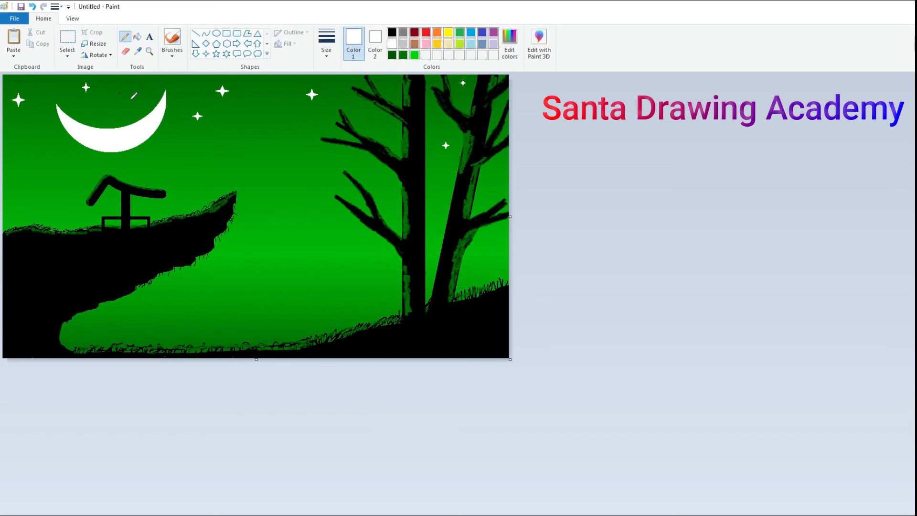
{"action": "left_click", "coordinate": [326, 43]}
{"action": "left_click", "coordinate": [340, 116]}
{"action": "left_click", "coordinate": [122, 84]}
{"action": "left_click", "coordinate": [68, 79]}
{"action": "left_click", "coordinate": [42, 91]}
{"action": "left_click", "coordinate": [30, 127]}
{"action": "left_click", "coordinate": [15, 158]}
{"action": "left_click", "coordinate": [90, 156]}
{"action": "left_click", "coordinate": [270, 111]}
{"action": "left_click", "coordinate": [288, 90]}
{"action": "left_click", "coordinate": [333, 85]}
{"action": "left_click", "coordinate": [325, 104]}
{"action": "left_click", "coordinate": [292, 127]}
{"action": "left_click", "coordinate": [243, 139]}
{"action": "left_click", "coordinate": [380, 122]}
{"action": "left_click", "coordinate": [437, 127]}
{"action": "left_click", "coordinate": [463, 98]}
{"action": "left_click", "coordinate": [498, 104]}
{"action": "left_click", "coordinate": [239, 99]}
{"action": "left_click", "coordinate": [183, 87]}
{"action": "left_click", "coordinate": [149, 86]}
Step: Add fainter white star dots across the sky using the thinnest Pencil size
{"action": "left_click", "coordinate": [326, 45]}
{"action": "left_click", "coordinate": [333, 68]}
{"action": "left_click", "coordinate": [180, 105]}
{"action": "left_click", "coordinate": [340, 101]}
{"action": "left_click", "coordinate": [349, 83]}
{"action": "left_click", "coordinate": [390, 86]}
{"action": "left_click", "coordinate": [366, 111]}
{"action": "left_click", "coordinate": [304, 147]}
{"action": "left_click", "coordinate": [282, 146]}
{"action": "left_click", "coordinate": [212, 179]}
{"action": "left_click", "coordinate": [192, 158]}
{"action": "left_click", "coordinate": [460, 93]}
{"action": "left_click", "coordinate": [444, 162]}
{"action": "left_click", "coordinate": [494, 175]}
{"action": "left_click", "coordinate": [492, 122]}
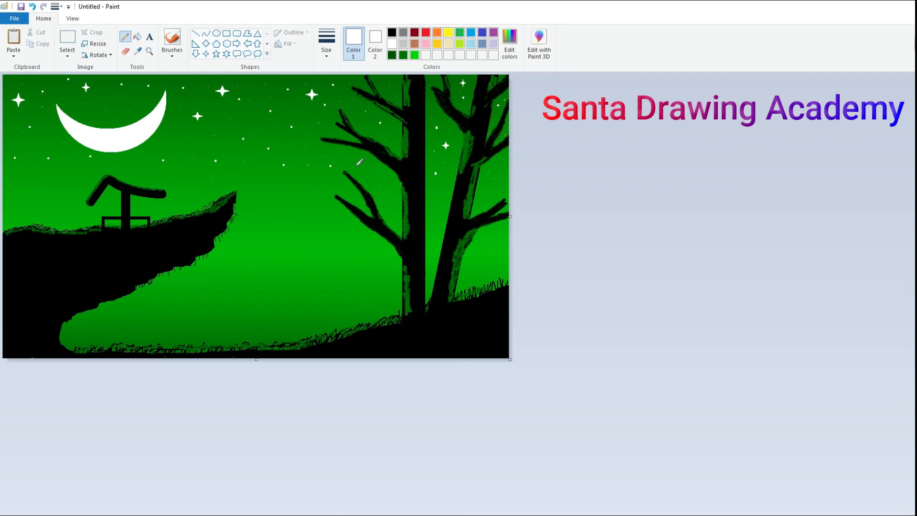